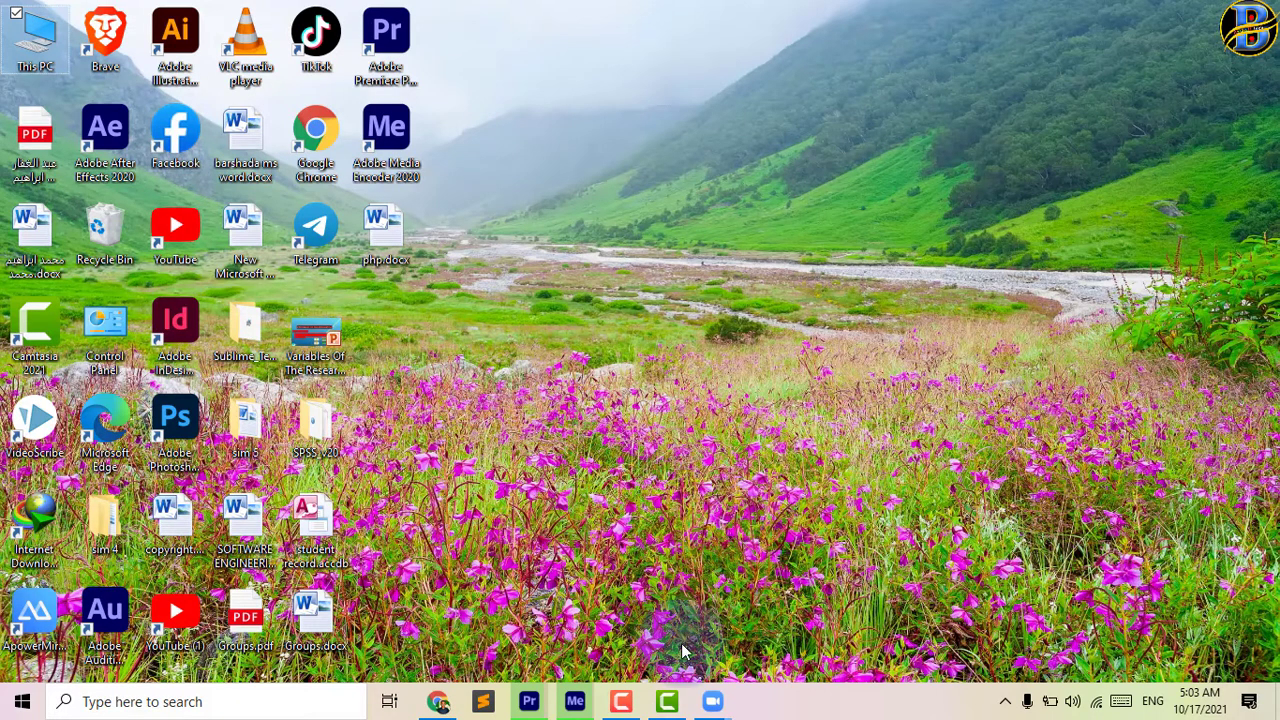
# Step: Switch to the running Zoom meeting window
pyautogui.click(702, 706)
pyautogui.click(717, 645)
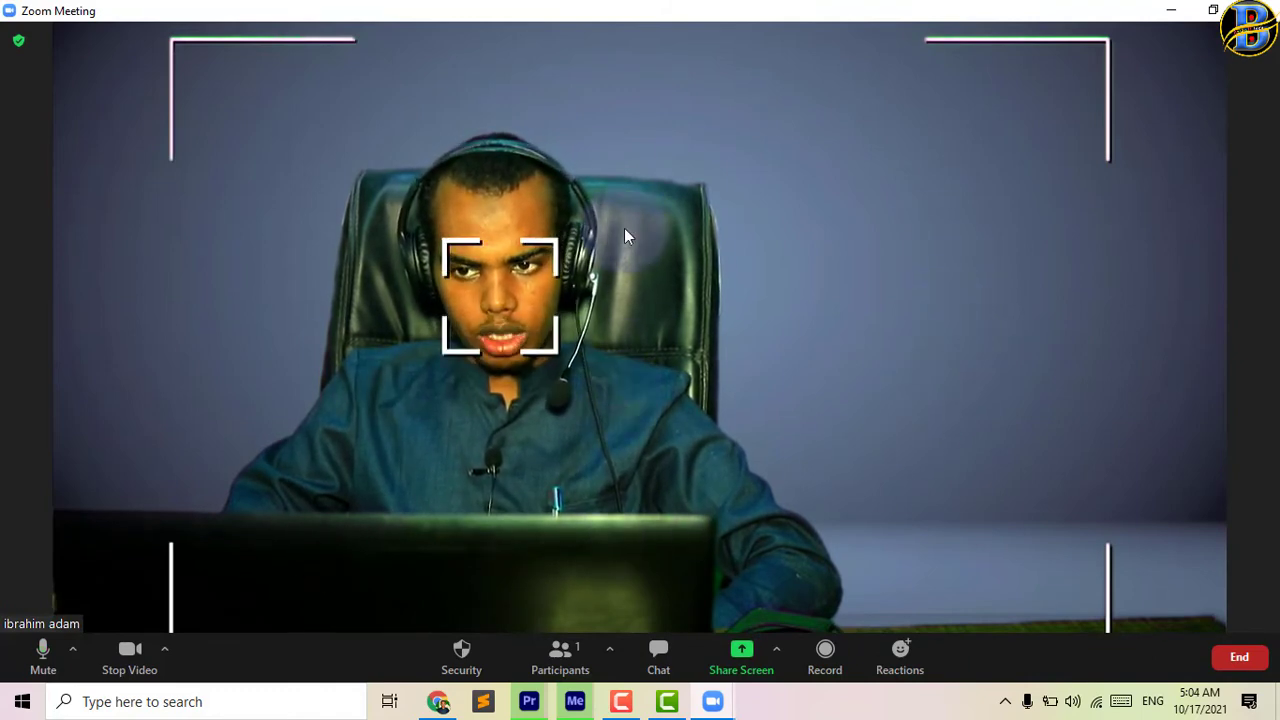
pyautogui.click(279, 604)
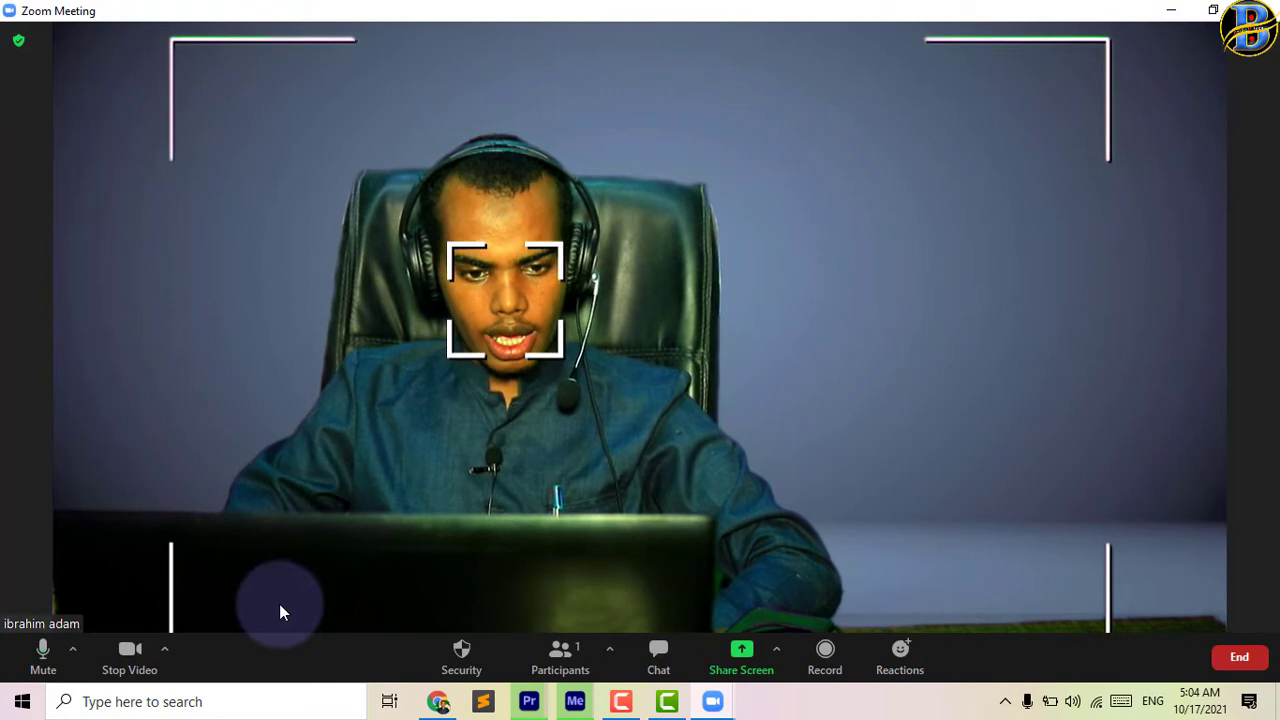
# Step: Mute and unmute the microphone, and view the available microphone and speaker choices without changing them
pyautogui.click(40, 670)
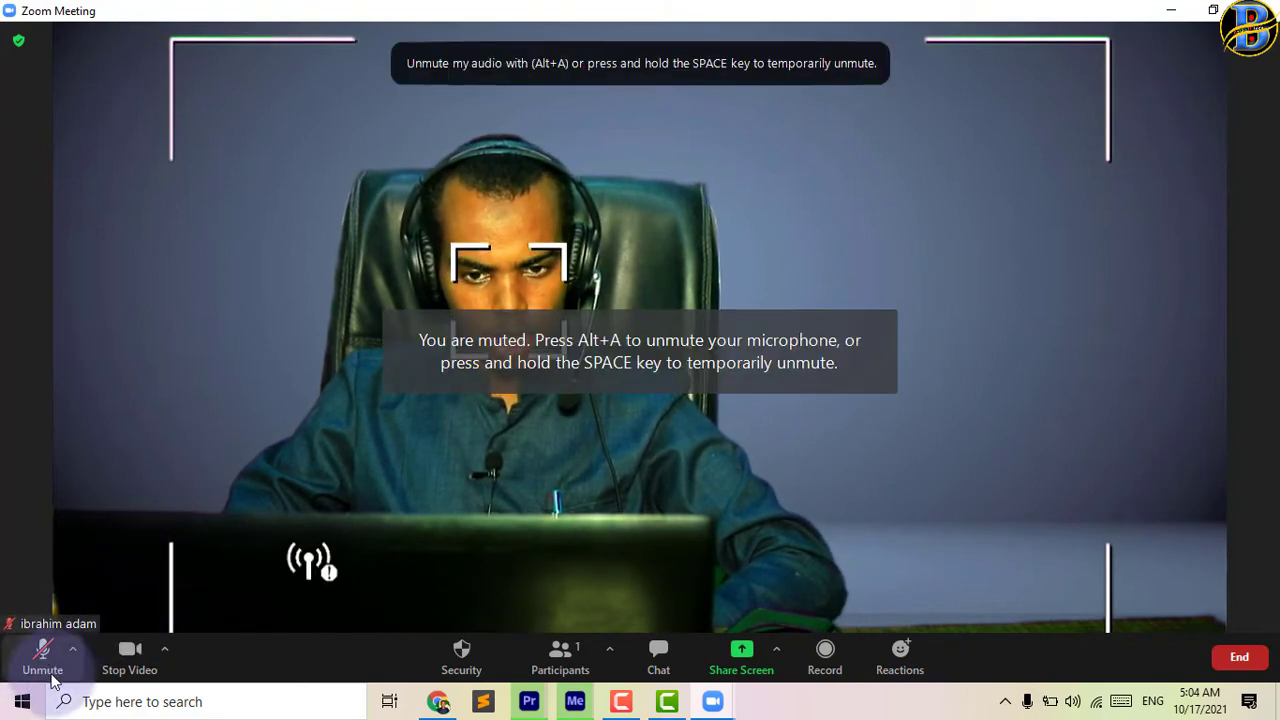
pyautogui.click(43, 663)
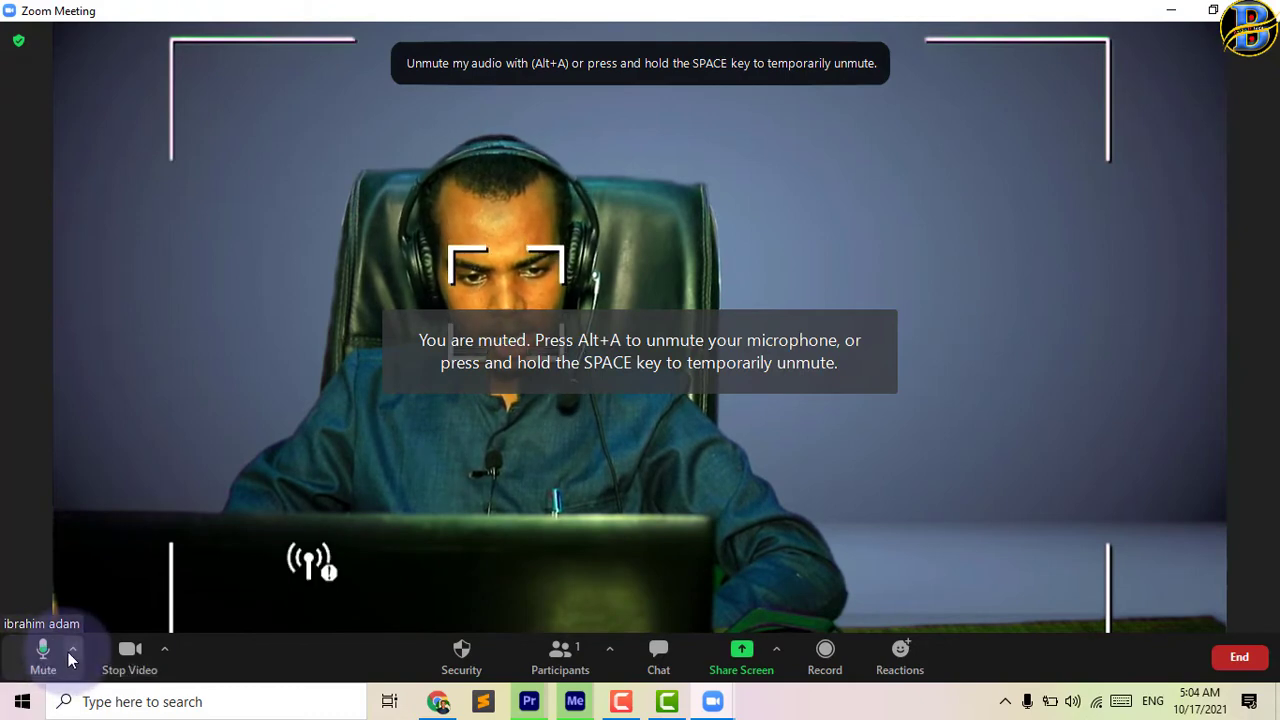
pyautogui.click(72, 652)
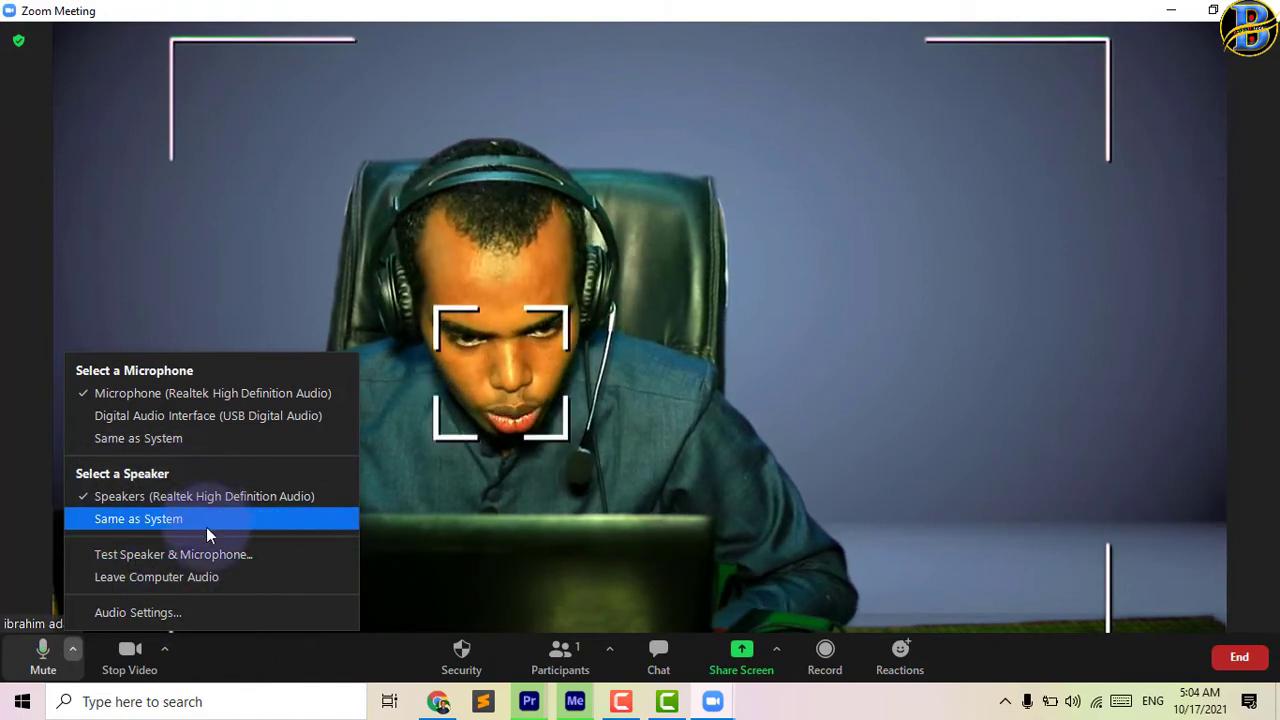
pyautogui.click(200, 674)
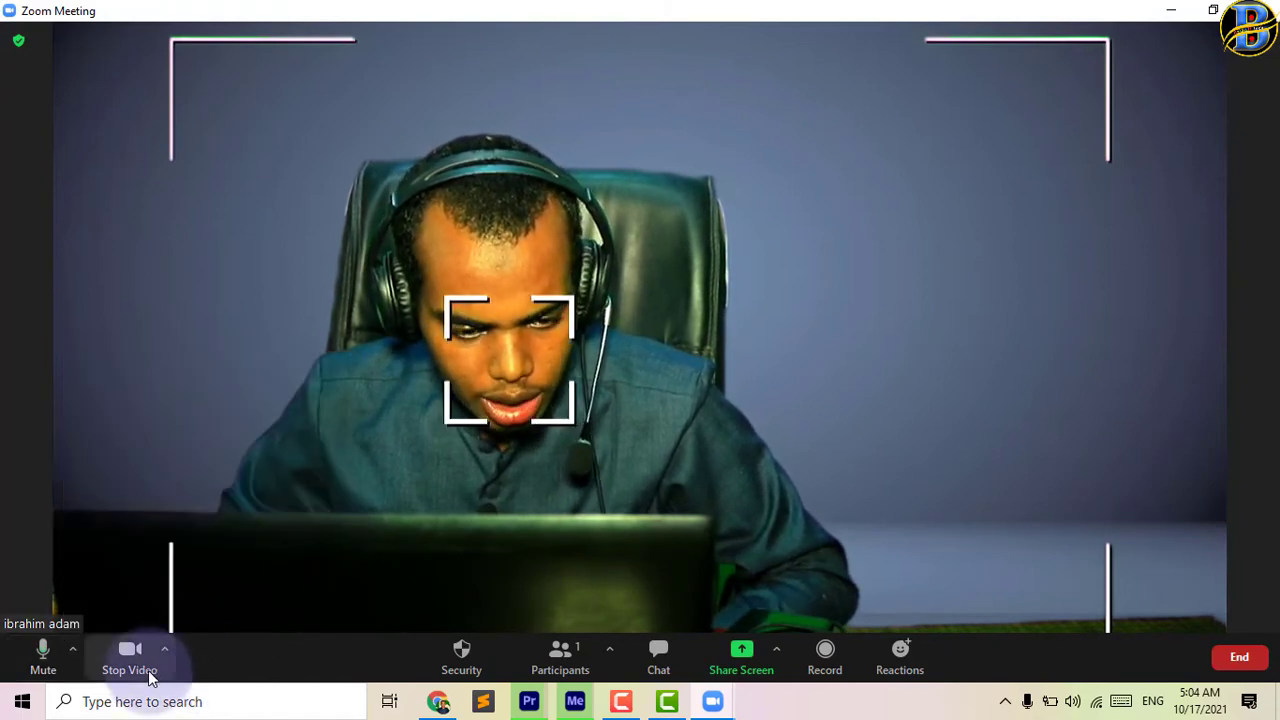
# Step: Mute and unmute the meeting microphone twice
pyautogui.click(38, 667)
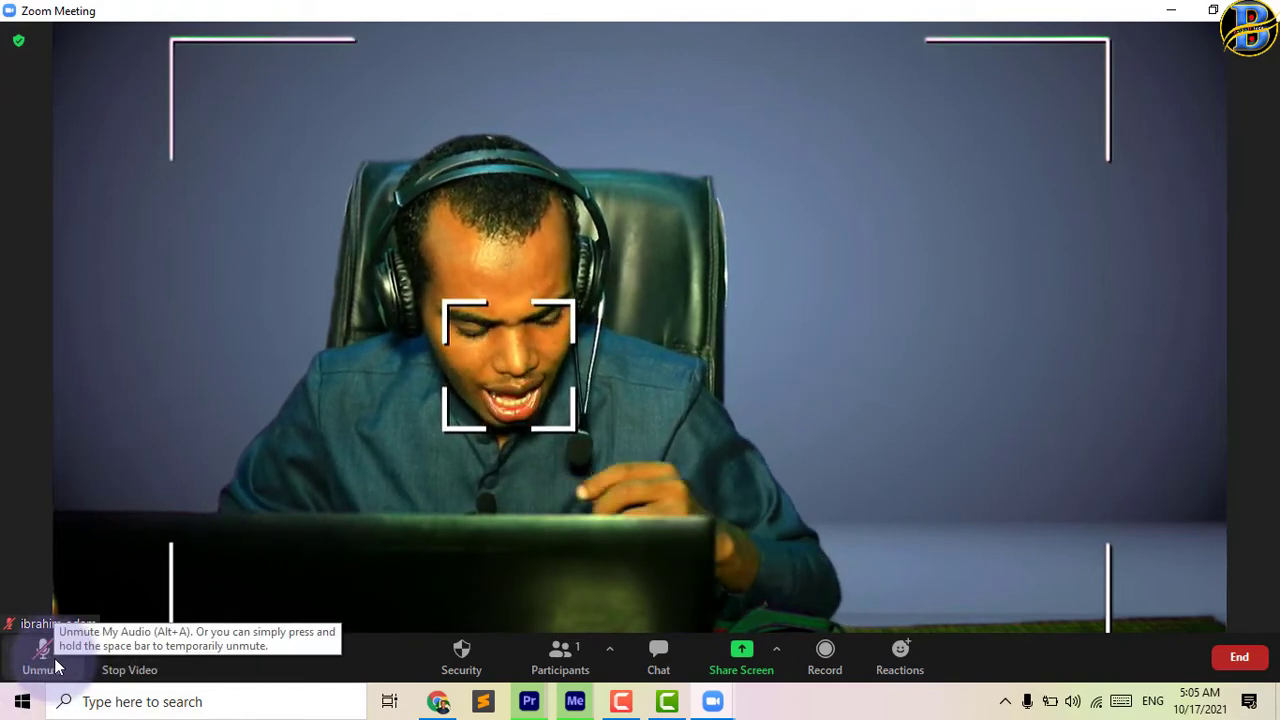
pyautogui.click(47, 645)
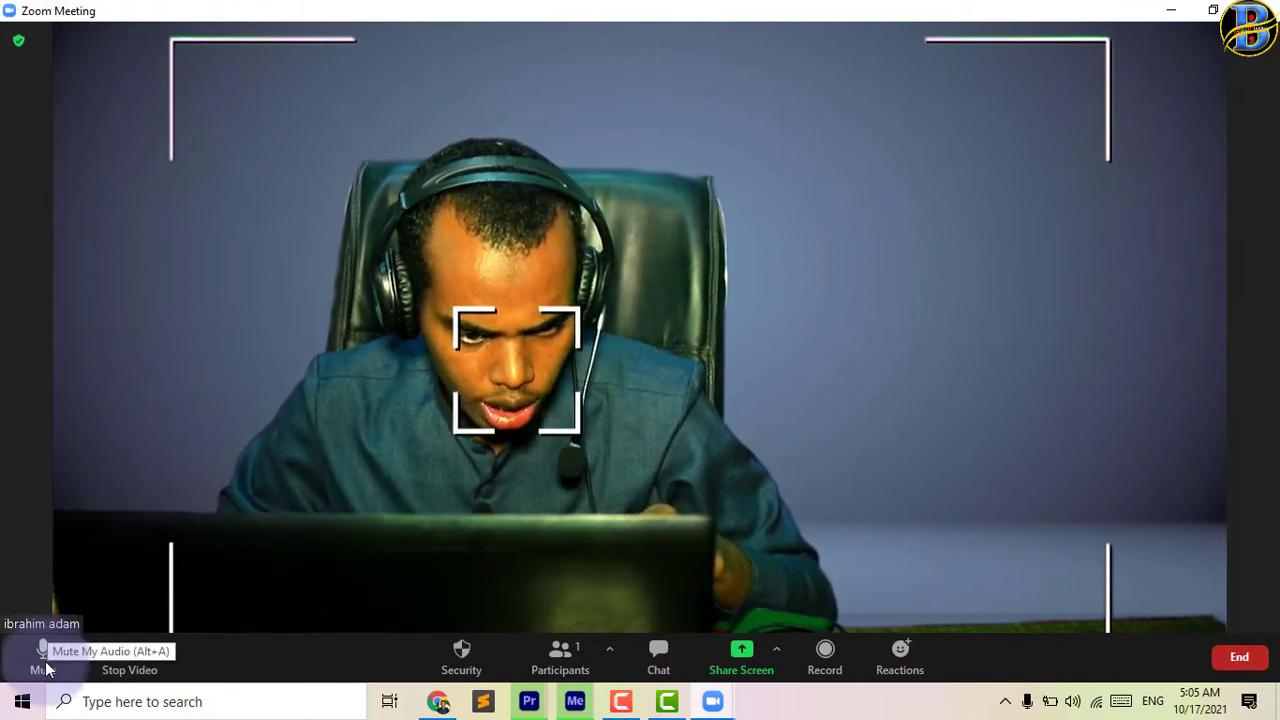
pyautogui.click(42, 660)
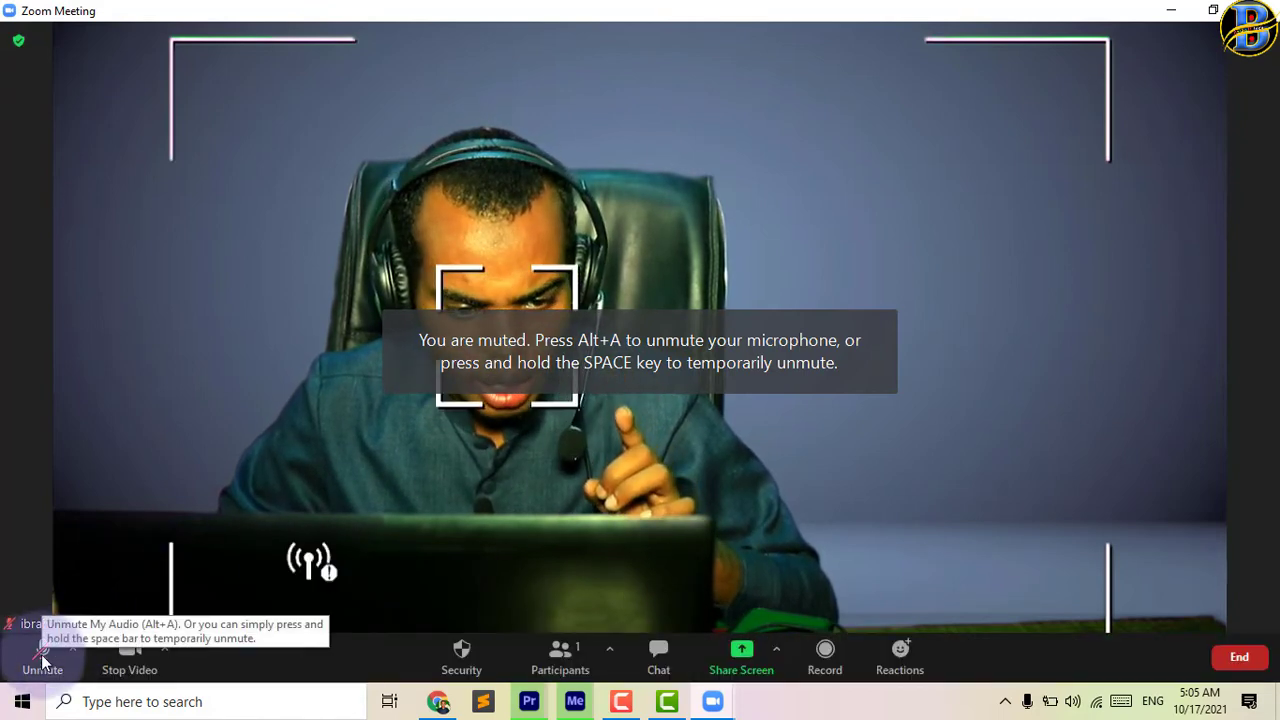
pyautogui.click(43, 660)
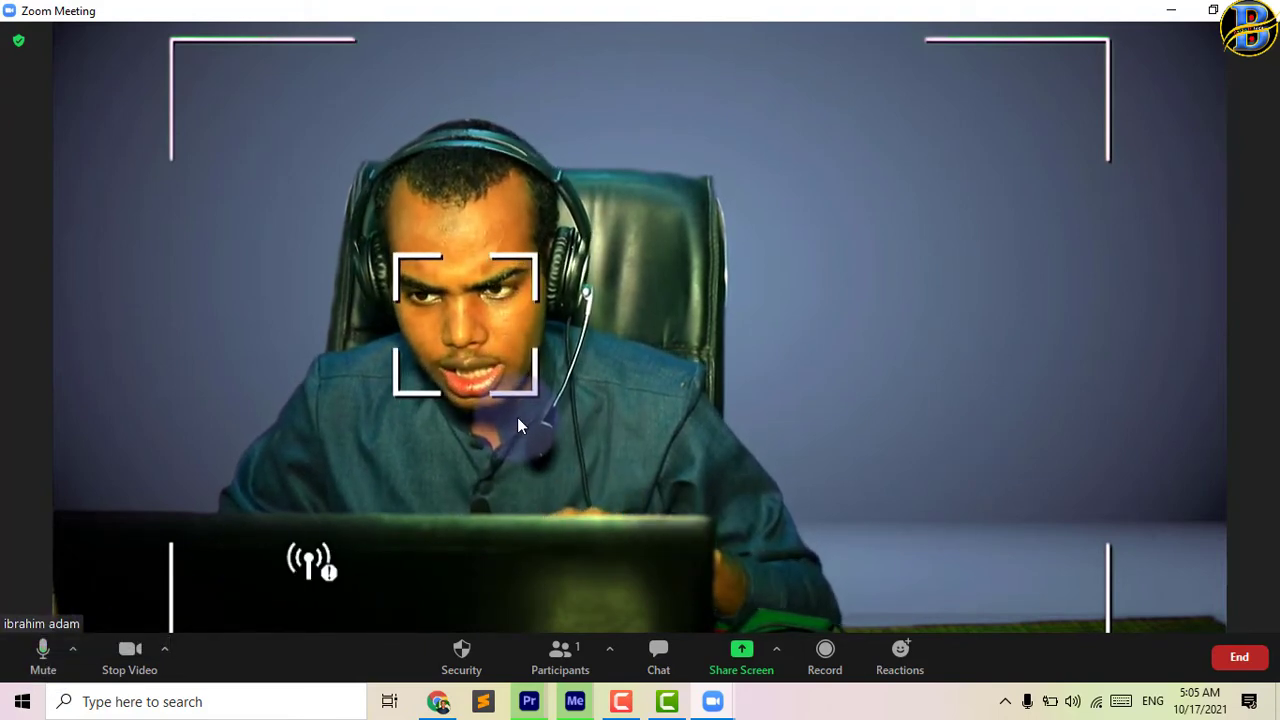
# Step: Show the participants list and use the host's entry to mute and unmute the host's audio
pyautogui.click(560, 658)
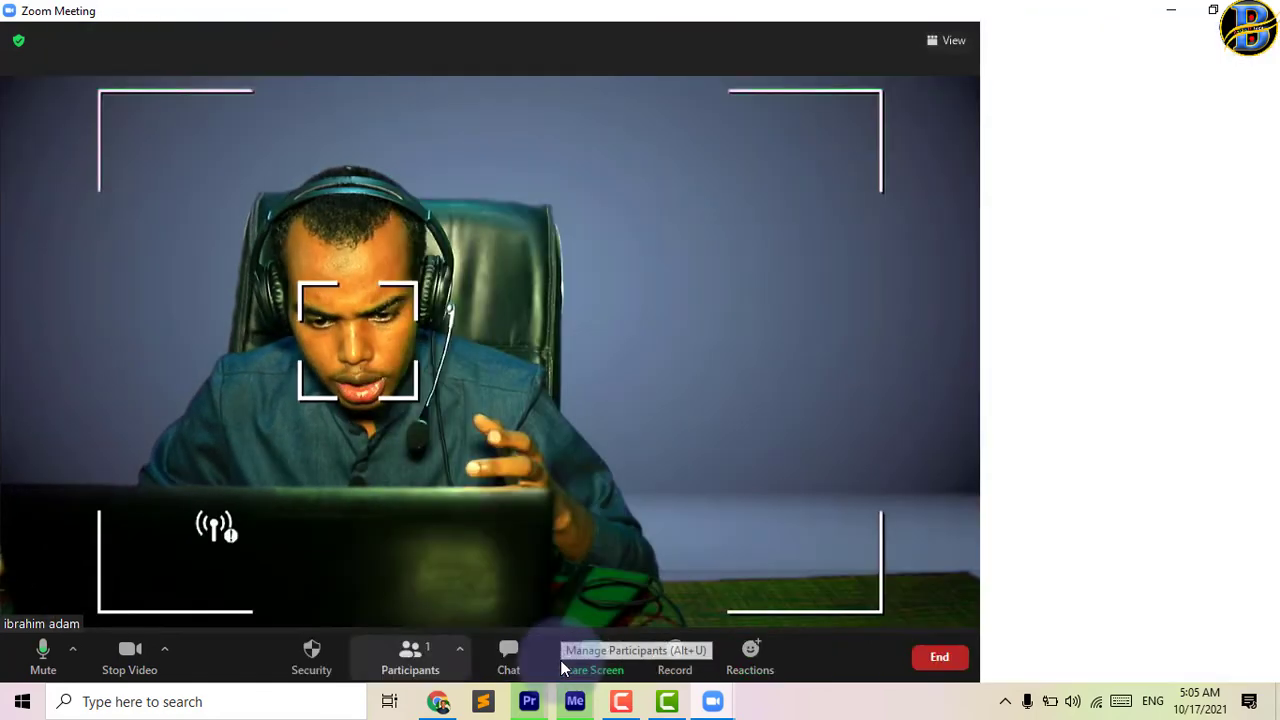
pyautogui.moveTo(1149, 86)
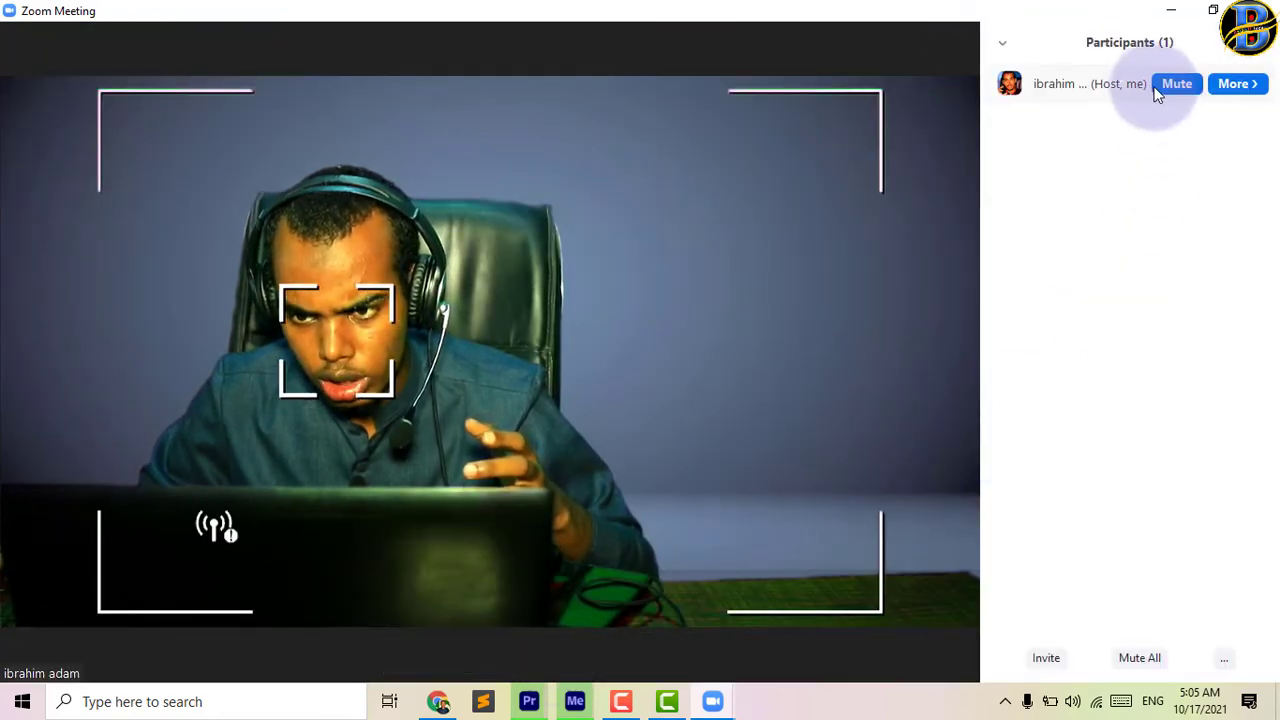
pyautogui.click(1176, 84)
pyautogui.click(1176, 84)
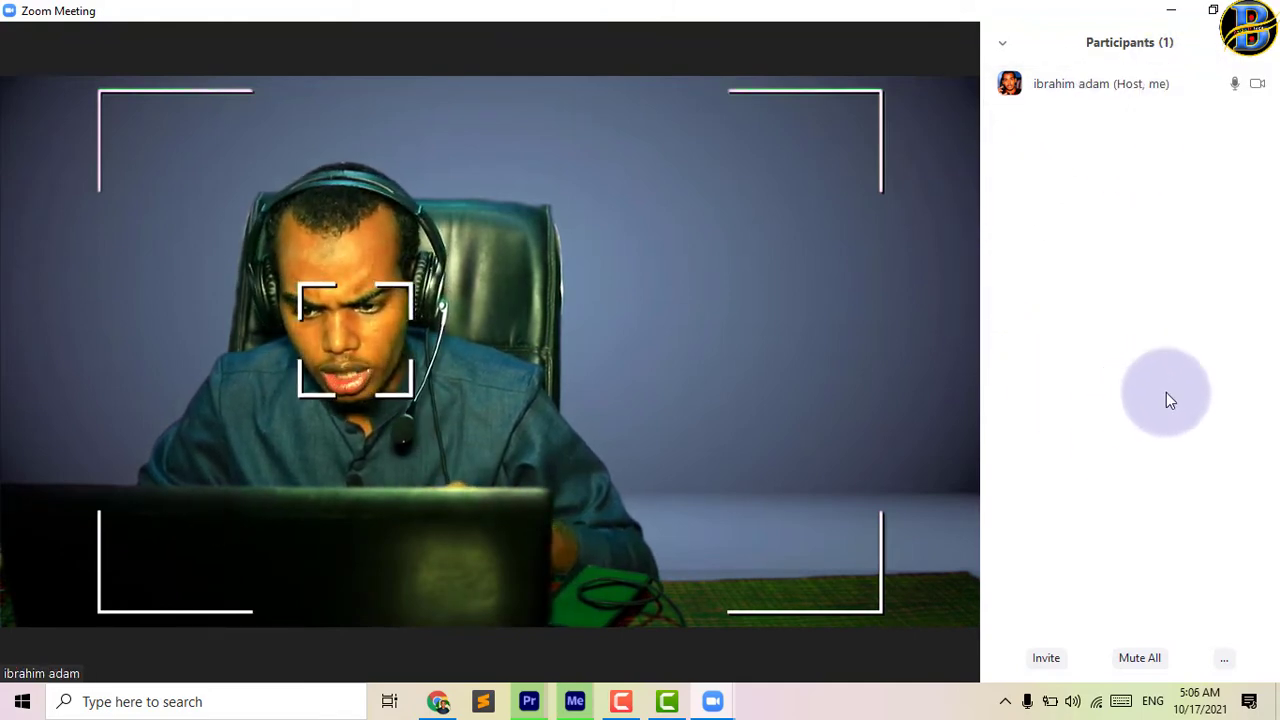
# Step: View the option to mute all participants without applying it, and mute and unmute the host in the participants list
pyautogui.click(1133, 658)
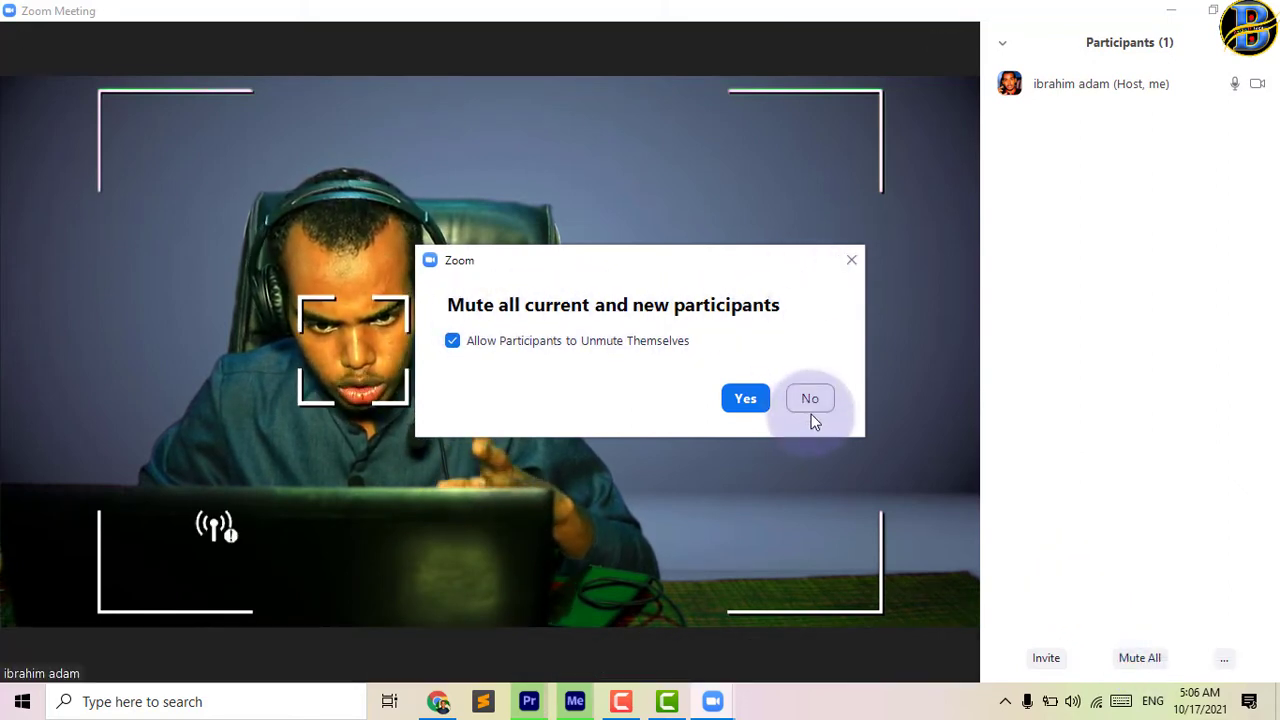
pyautogui.click(851, 262)
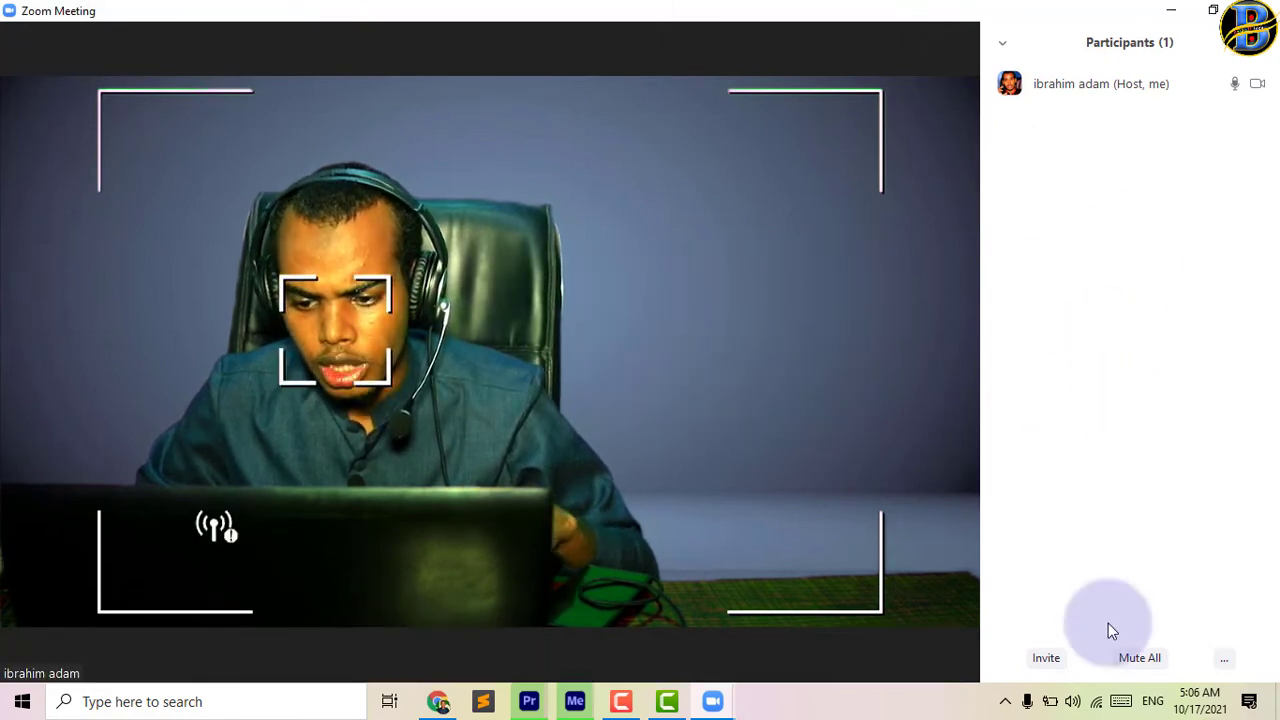
pyautogui.moveTo(1114, 100)
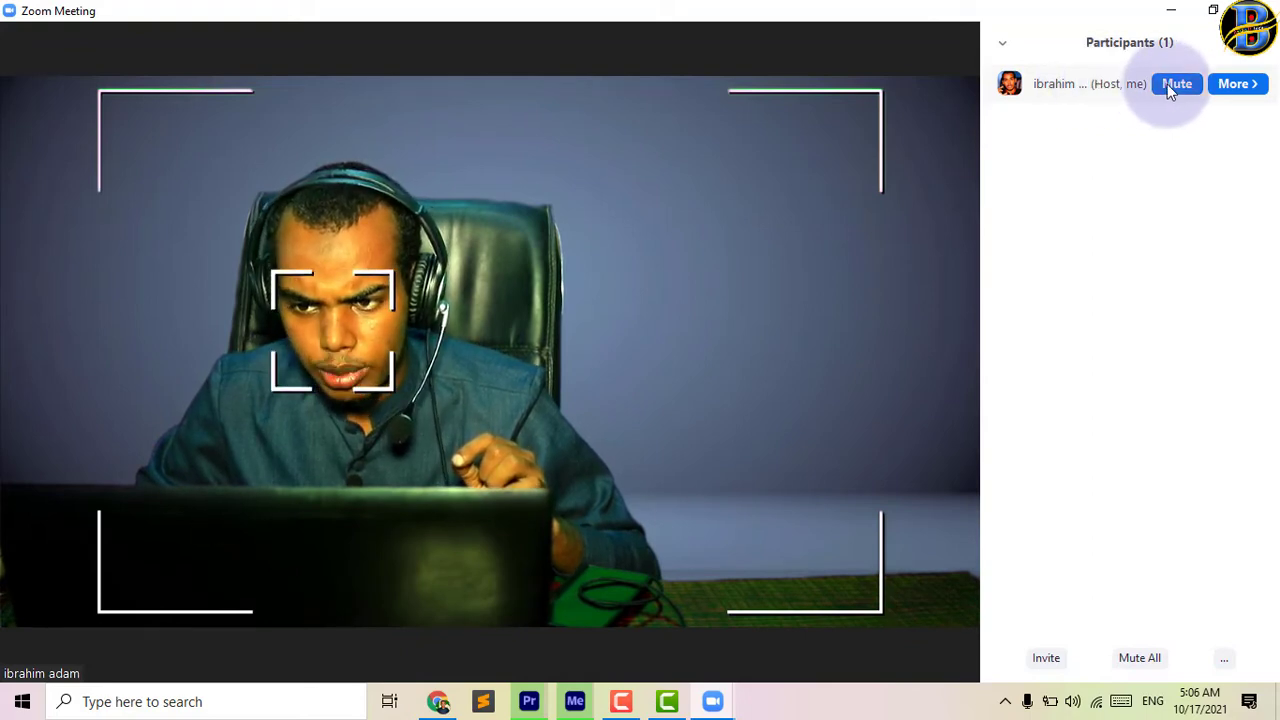
pyautogui.click(1176, 84)
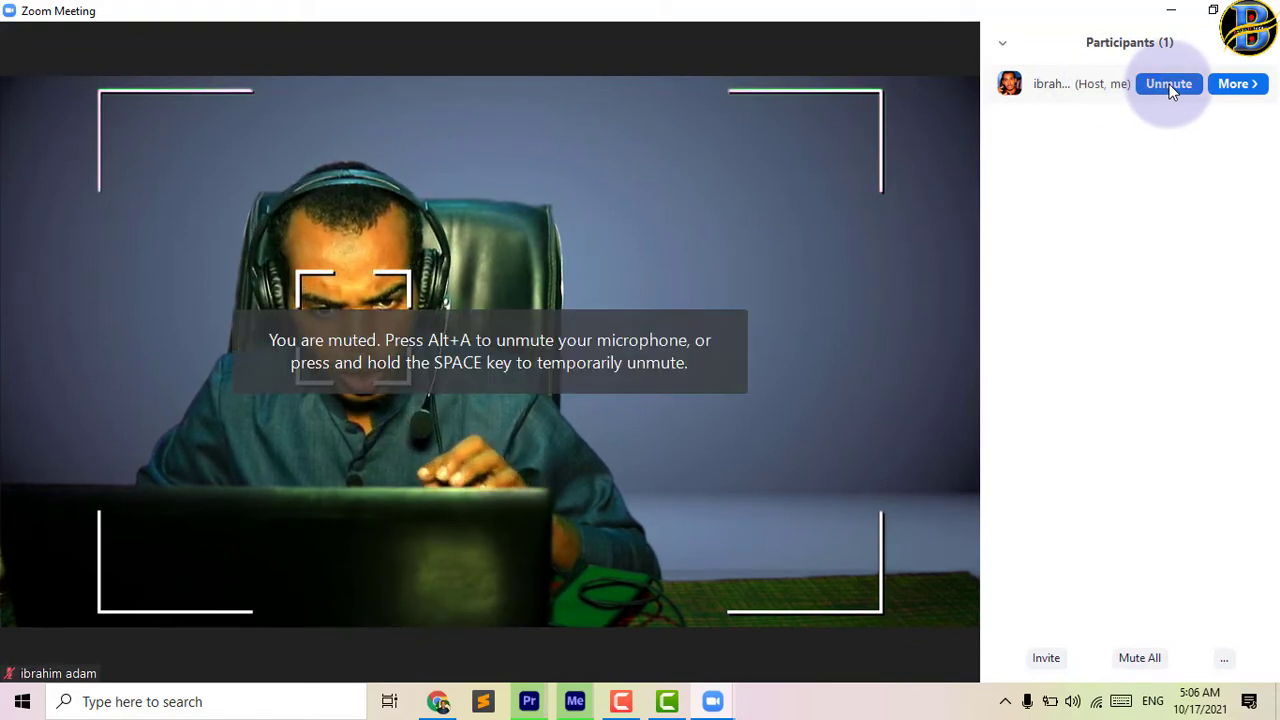
# Step: Stop the host's camera video and start it again
pyautogui.moveTo(429, 511)
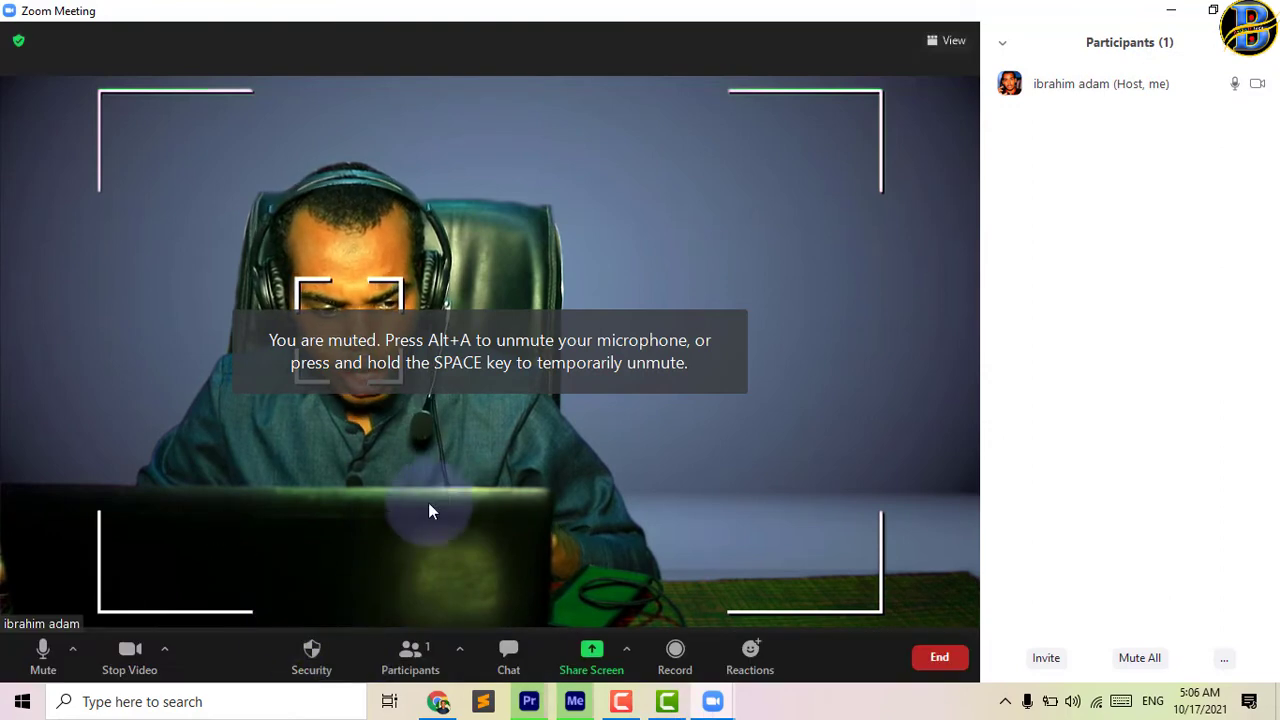
pyautogui.click(130, 655)
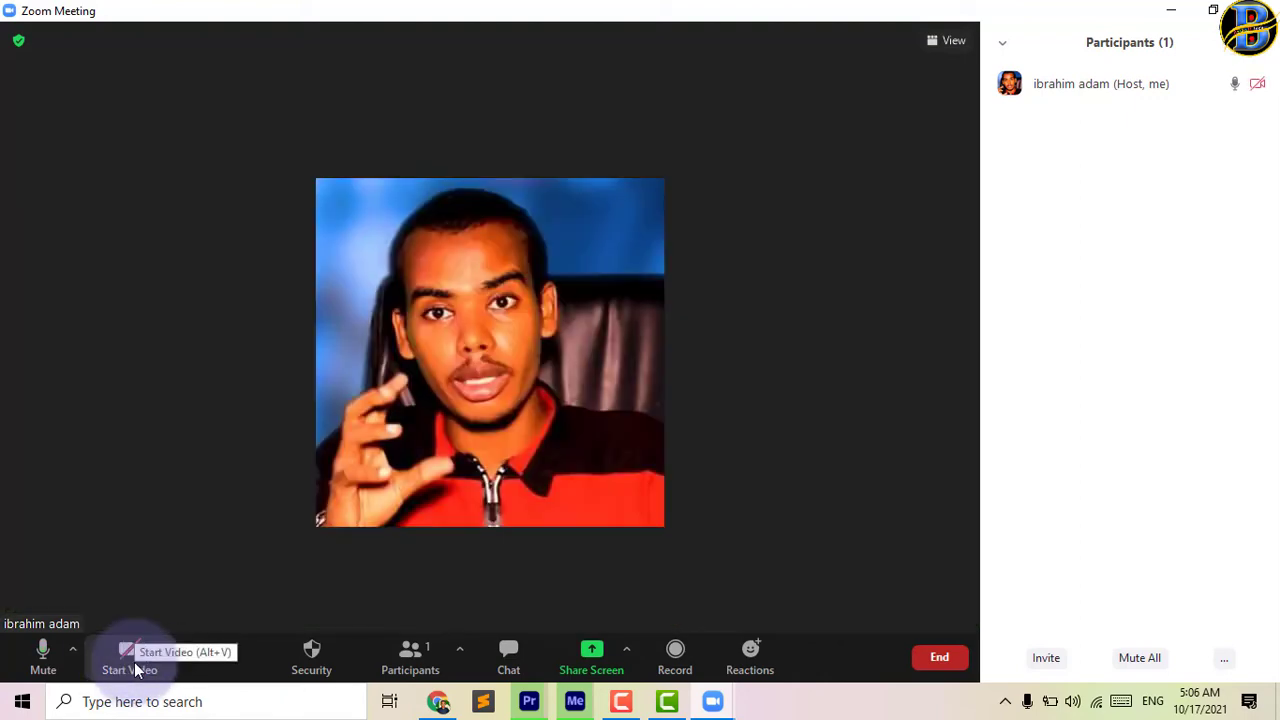
pyautogui.click(134, 662)
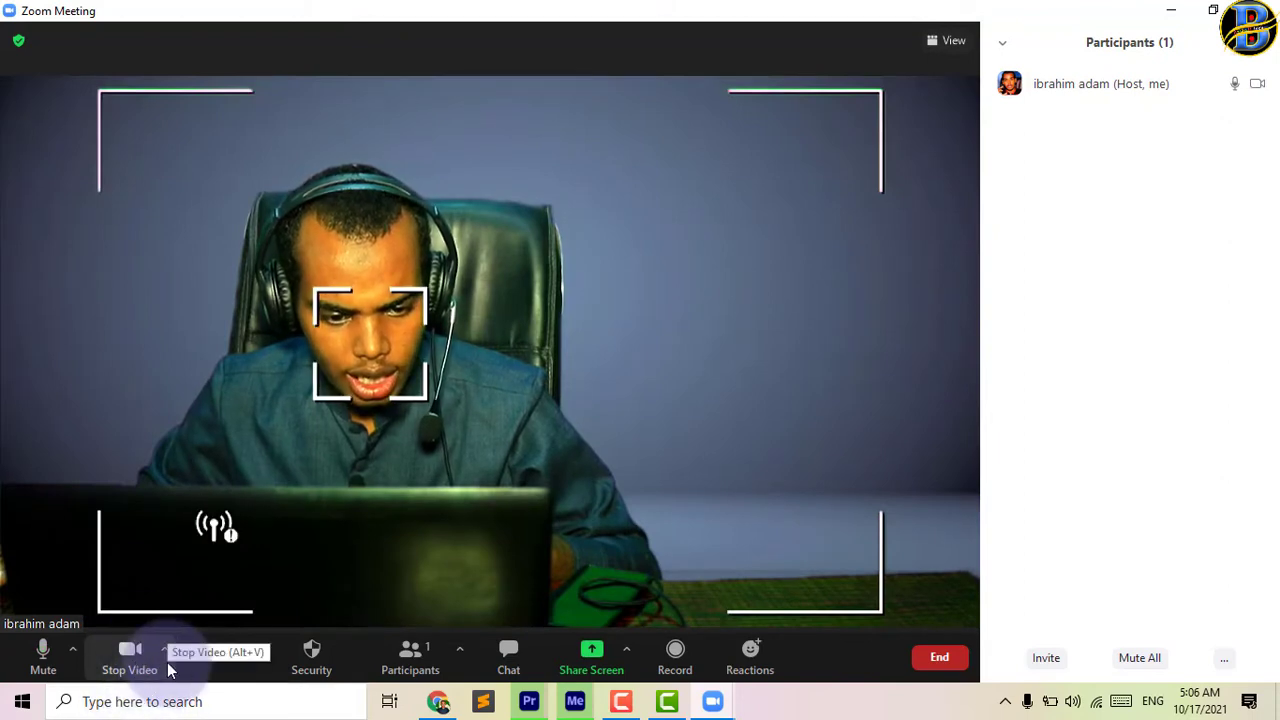
# Step: Switch the meeting camera to TOSHIBA Web Camera - HD and return it to USB Video
pyautogui.click(165, 651)
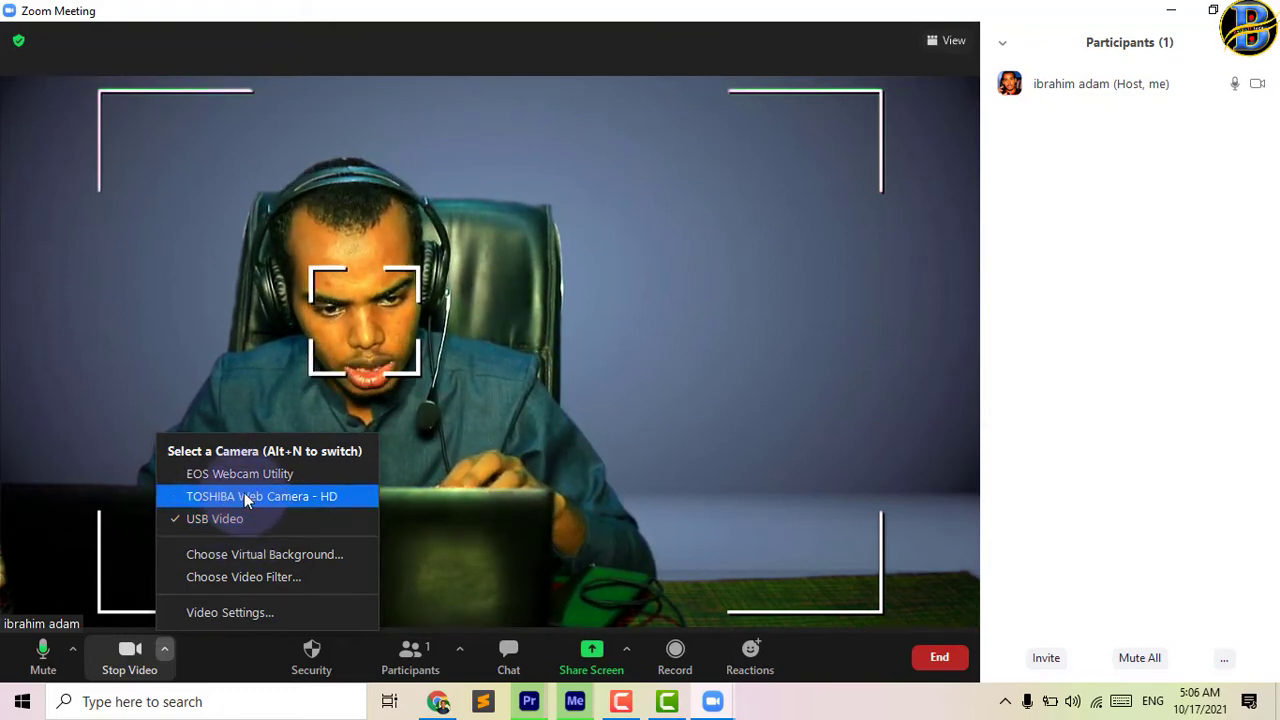
pyautogui.click(244, 496)
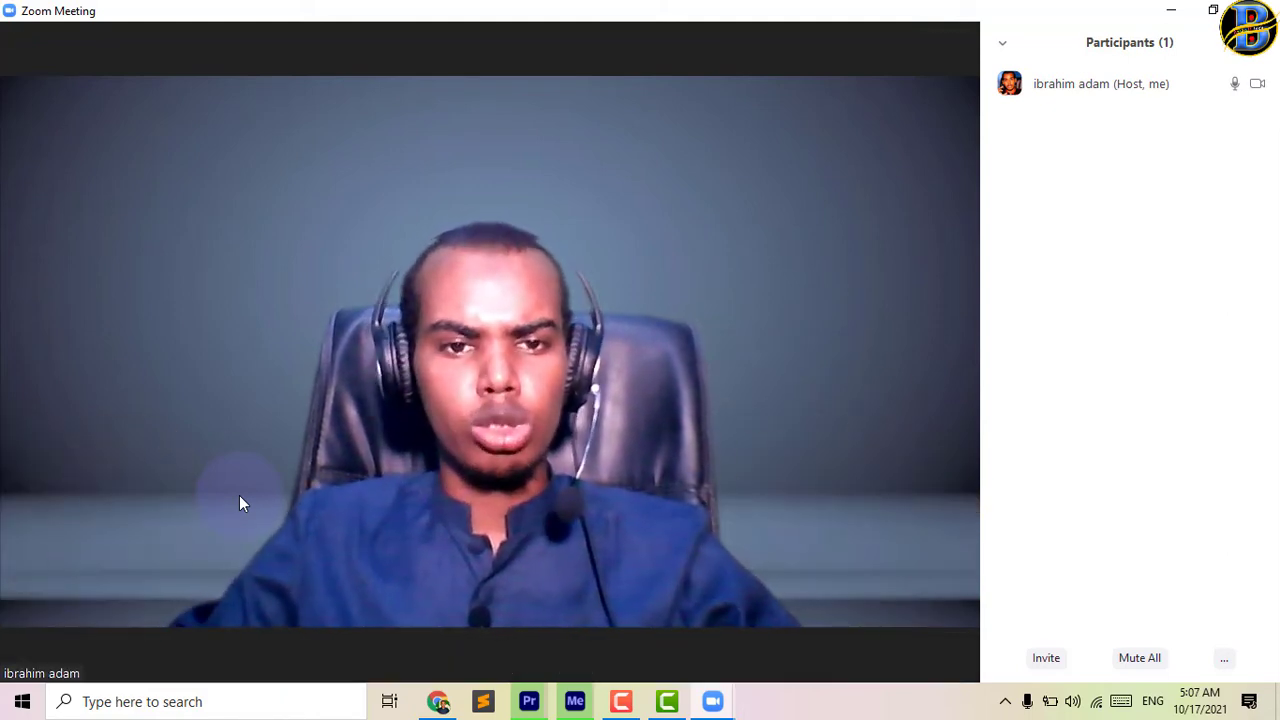
pyautogui.moveTo(234, 405)
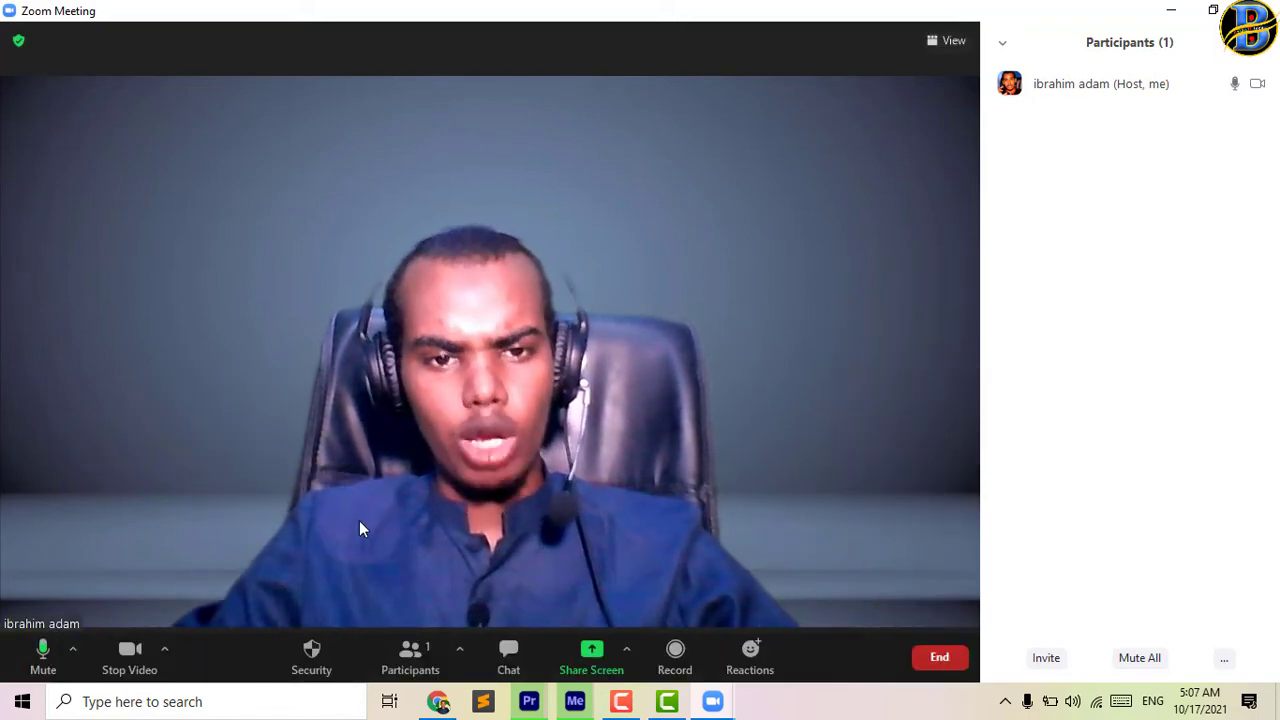
pyautogui.click(162, 648)
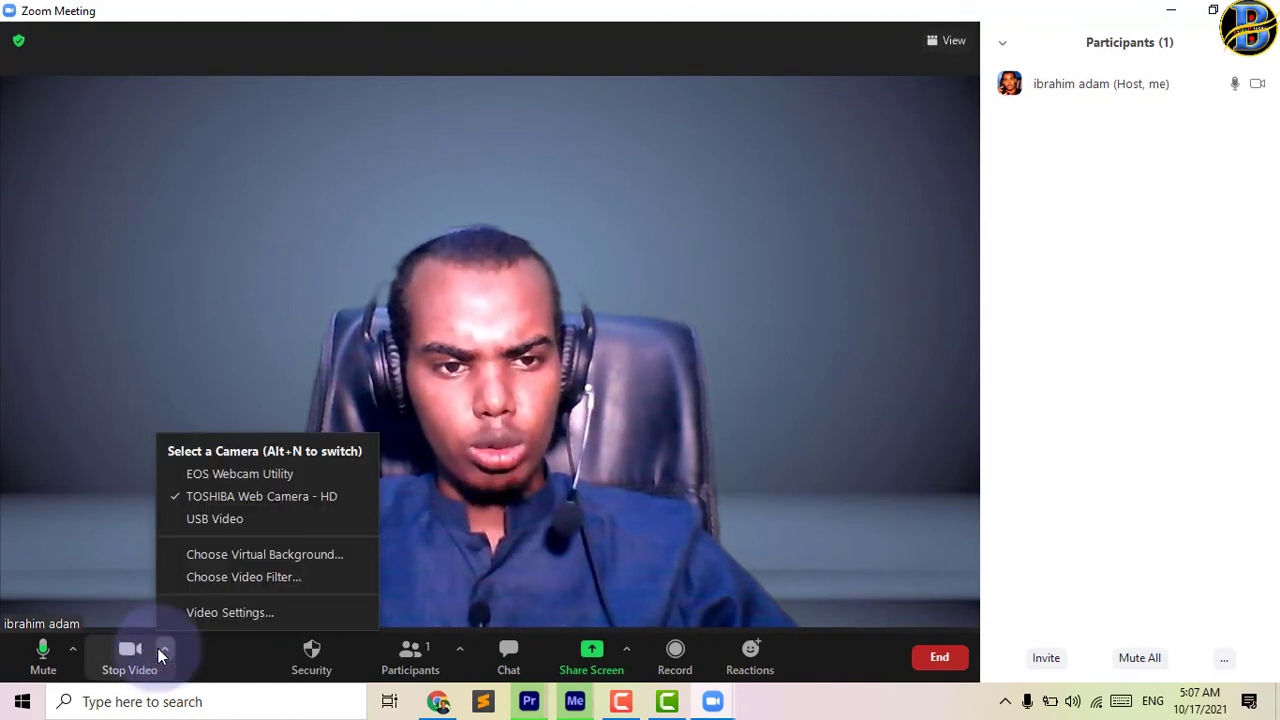
pyautogui.click(210, 521)
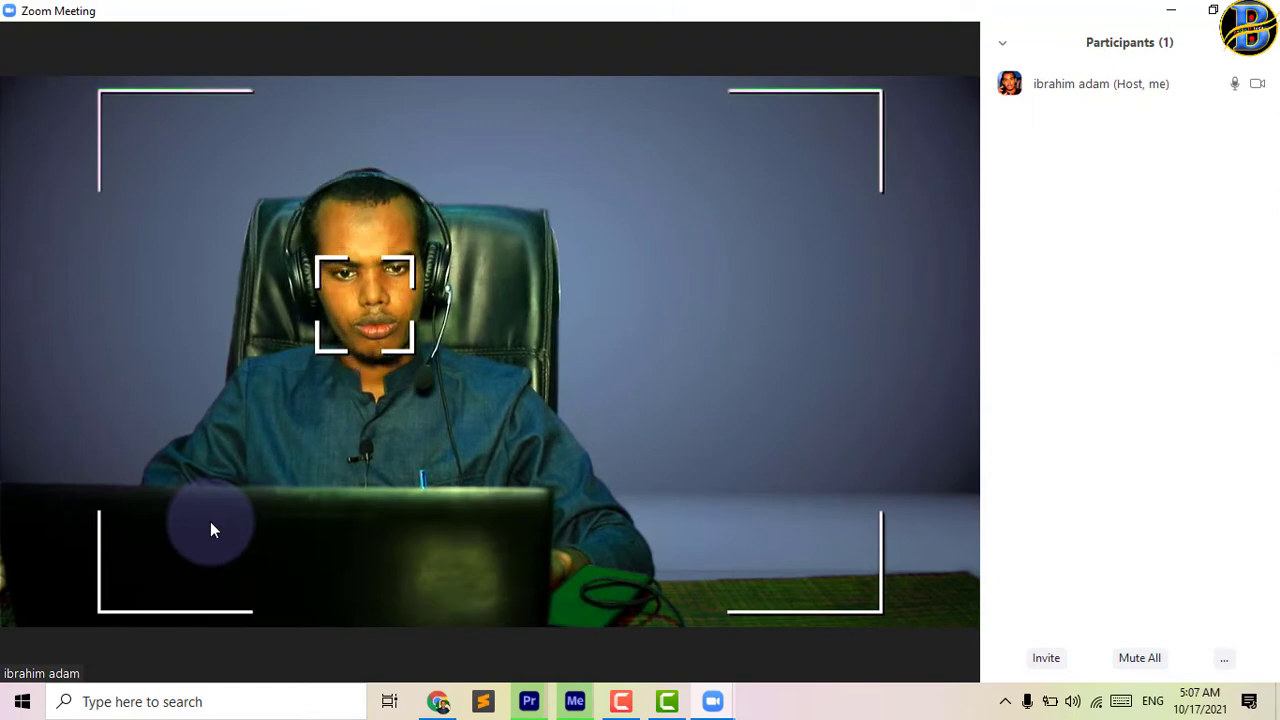
# Step: Switch the meeting camera to EOS Webcam Utility and return it to USB Video
pyautogui.moveTo(209, 527)
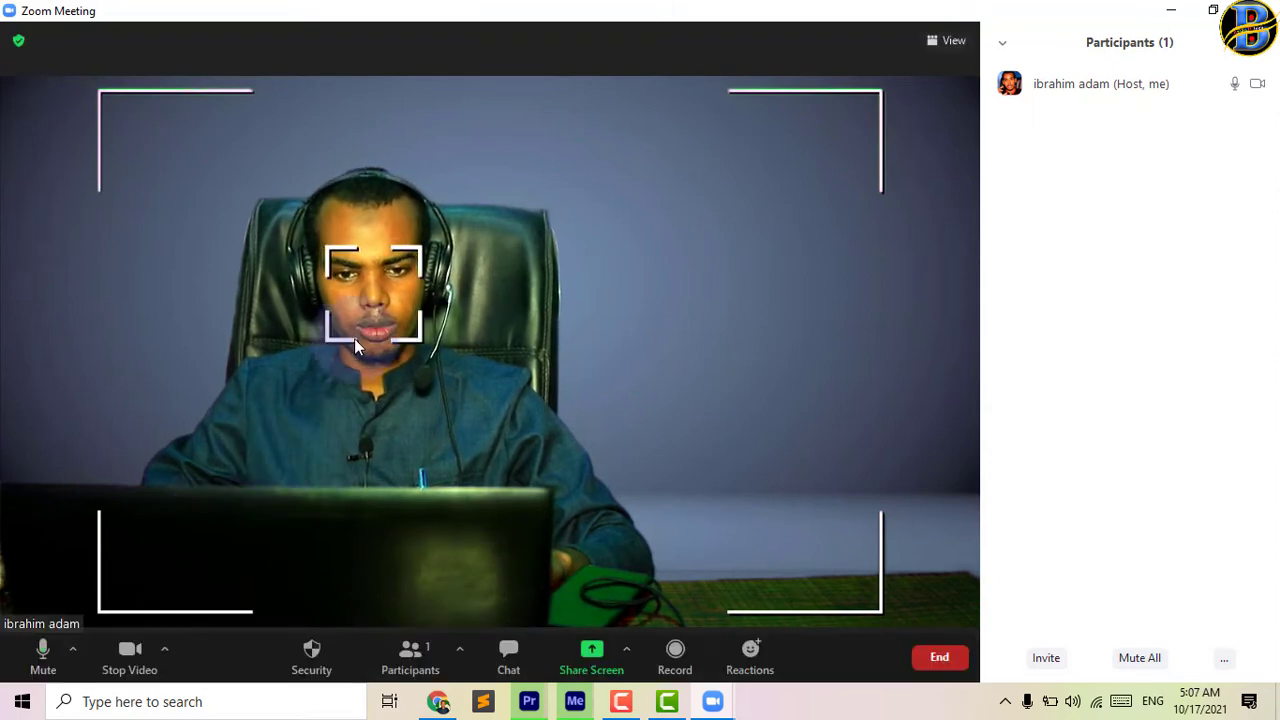
pyautogui.click(166, 648)
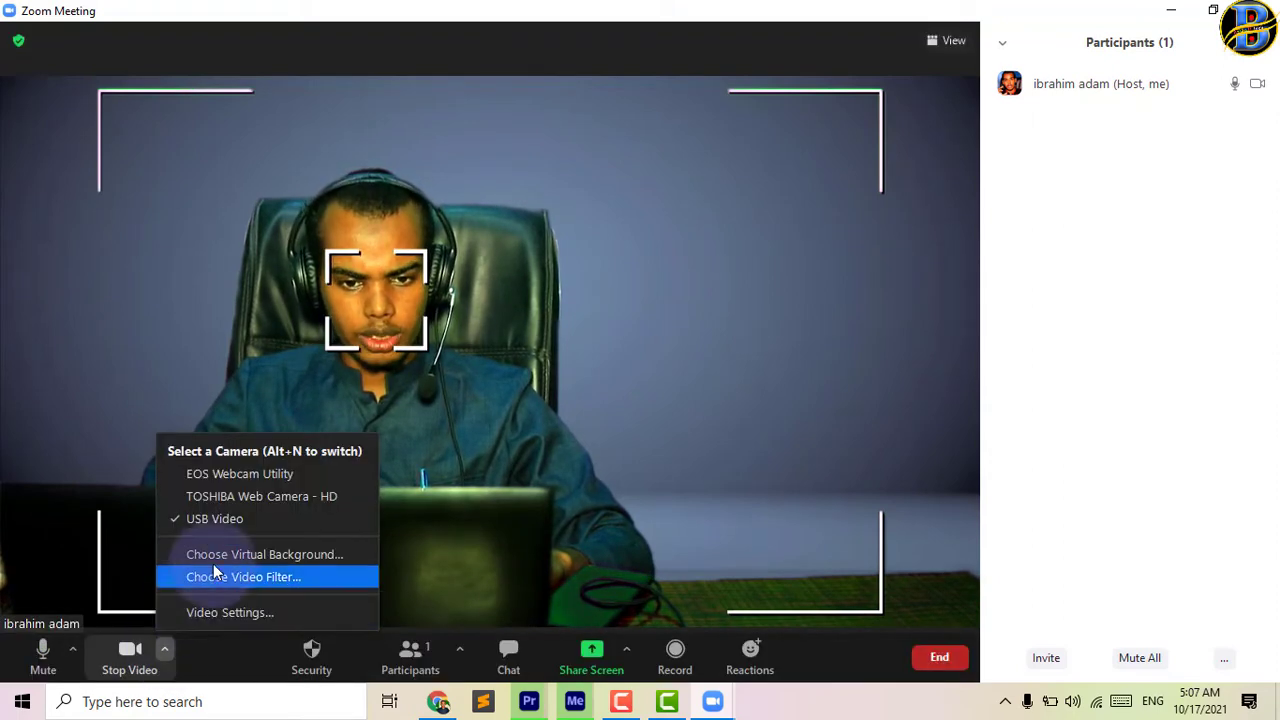
pyautogui.click(262, 481)
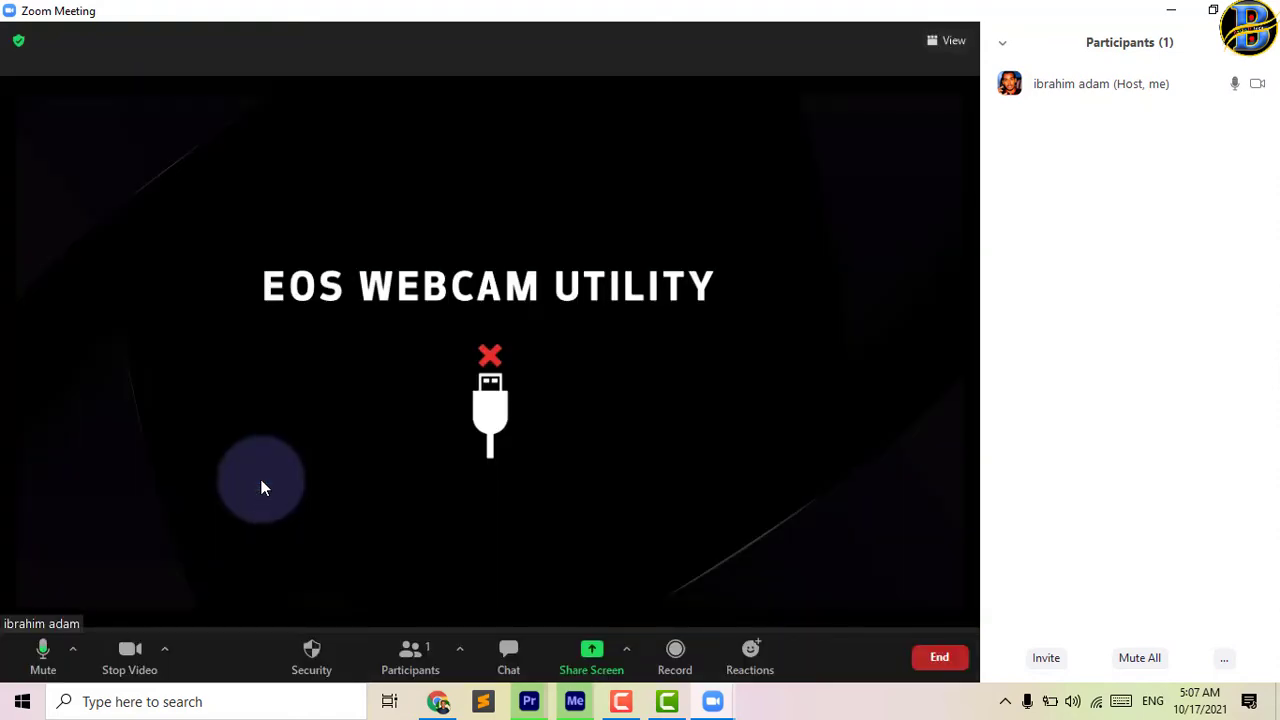
pyautogui.click(166, 638)
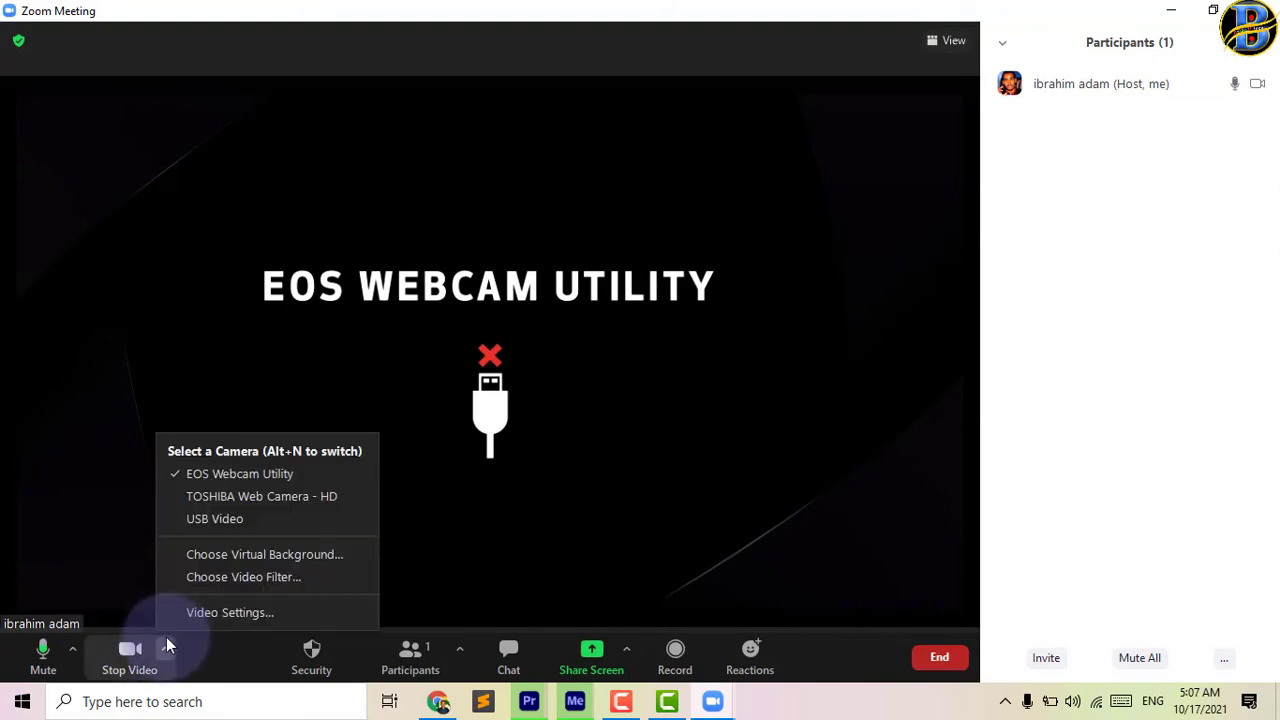
pyautogui.click(230, 519)
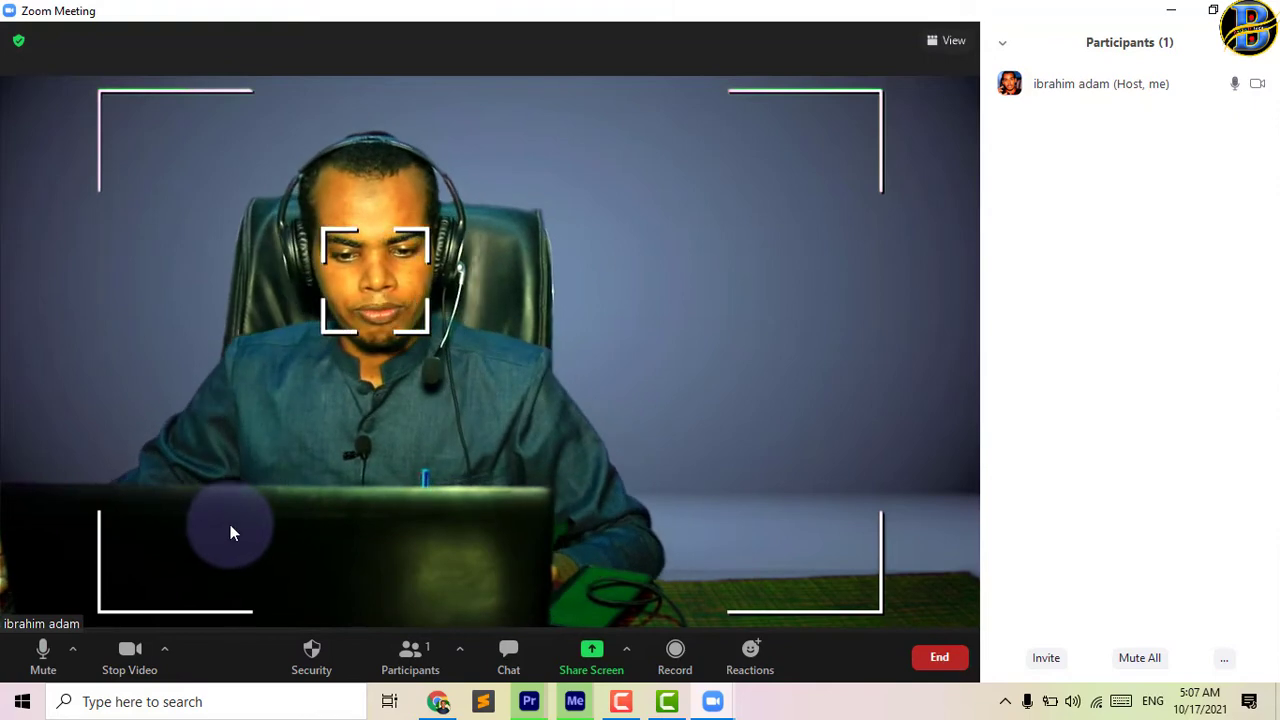
# Step: Open the virtual background settings and set the background to None
pyautogui.click(163, 648)
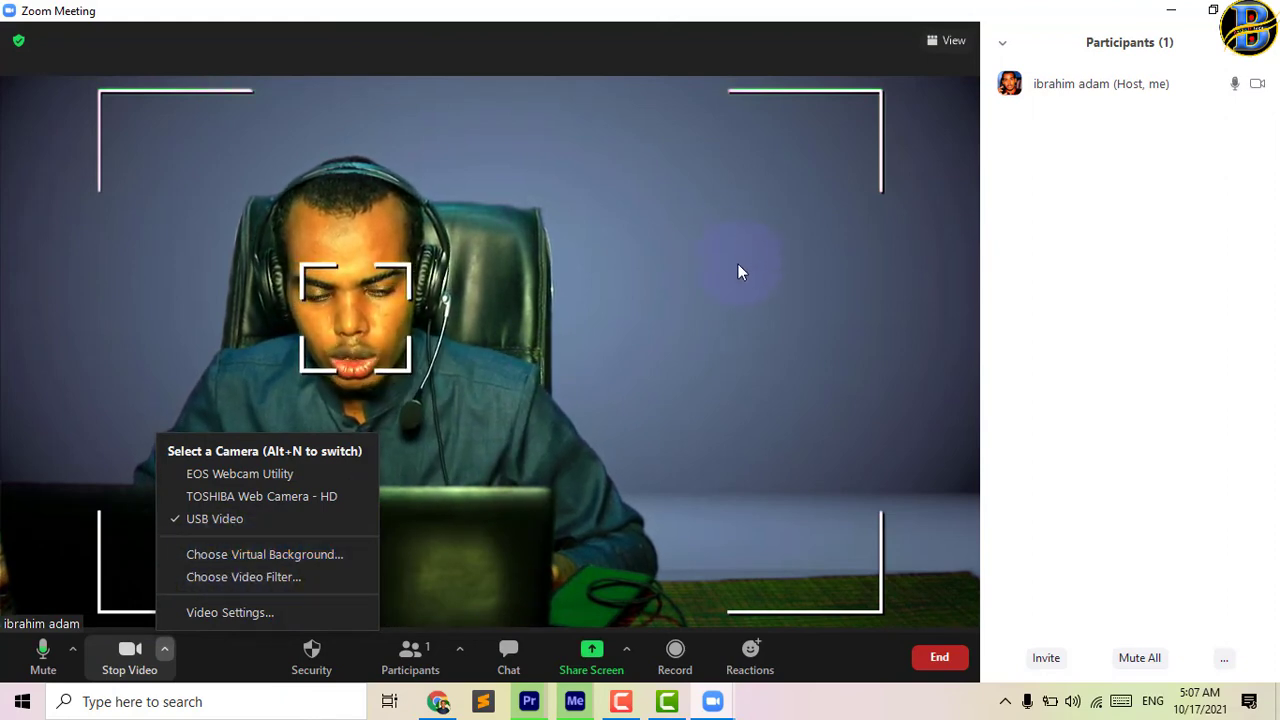
pyautogui.click(303, 562)
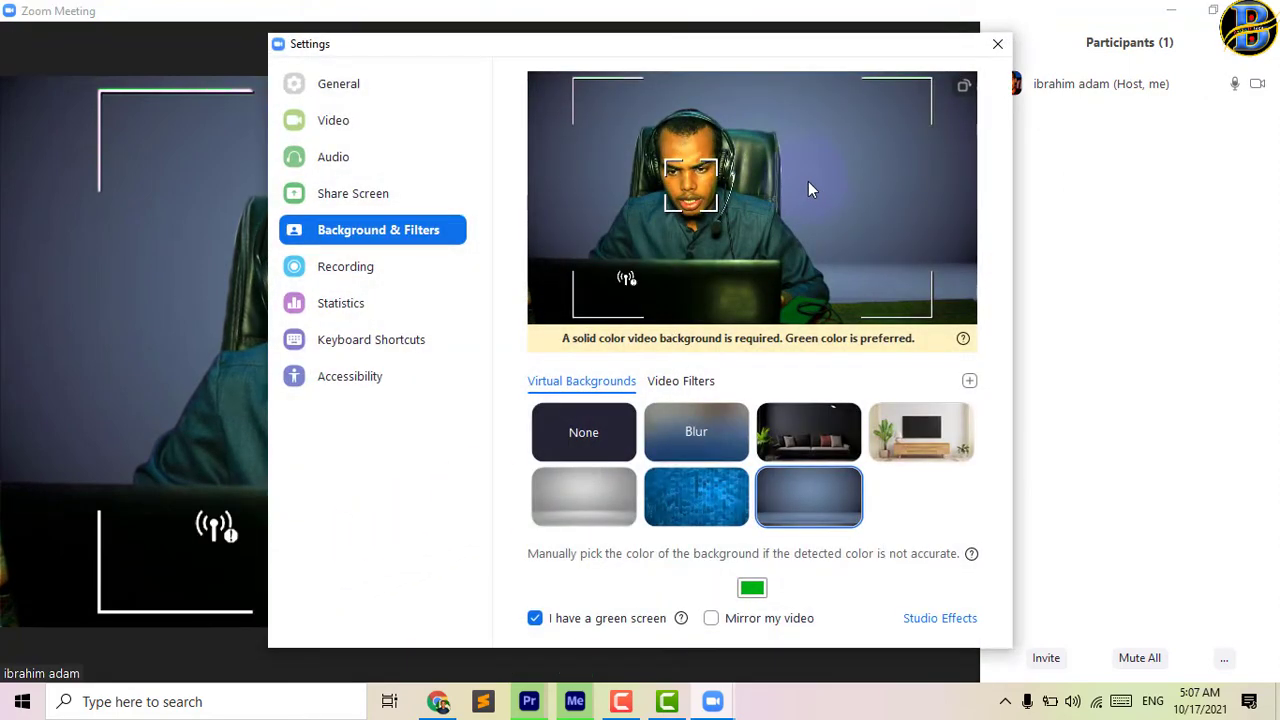
pyautogui.click(596, 443)
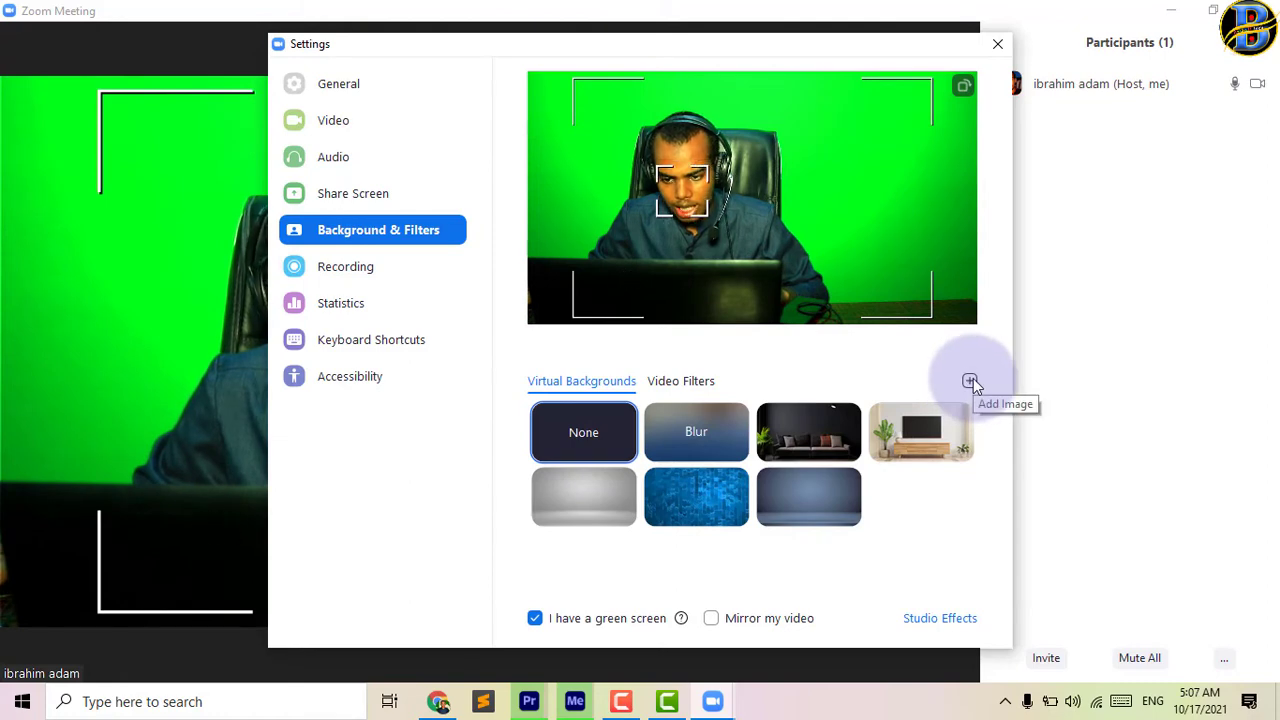
# Step: Add the gray-wall living room poster mockup image from Downloads as a new virtual background
pyautogui.click(1000, 416)
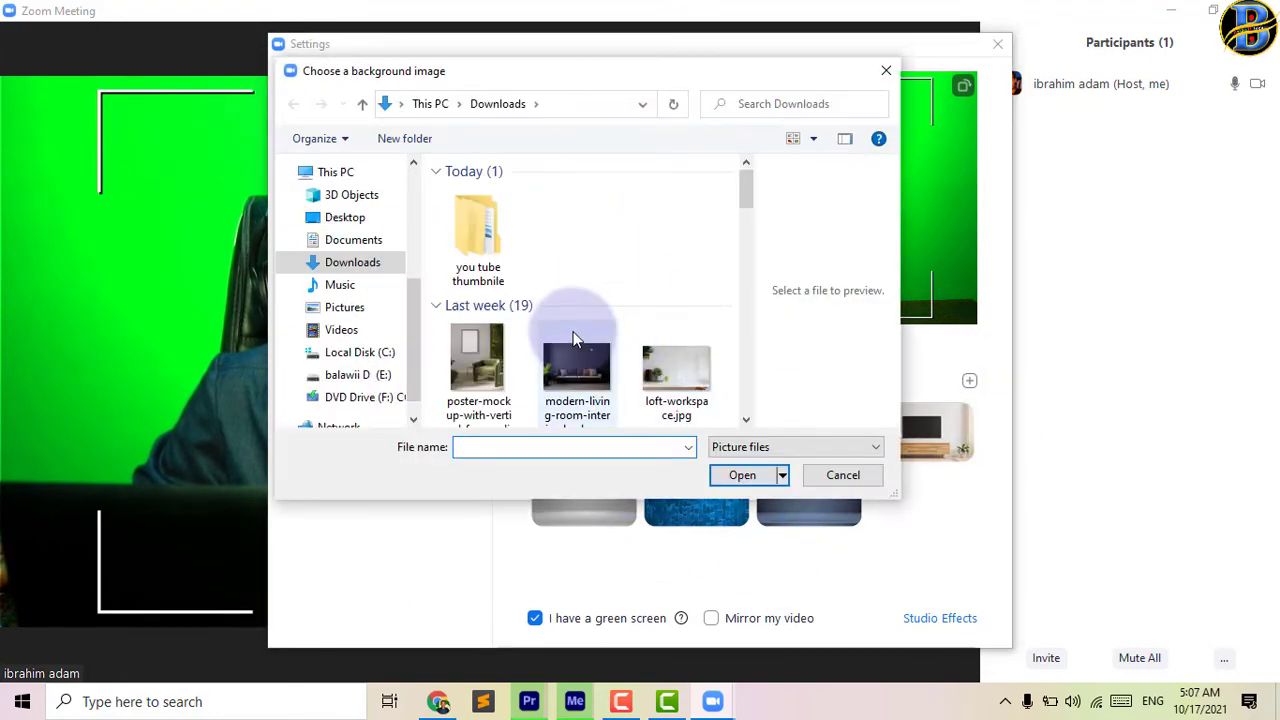
pyautogui.click(489, 372)
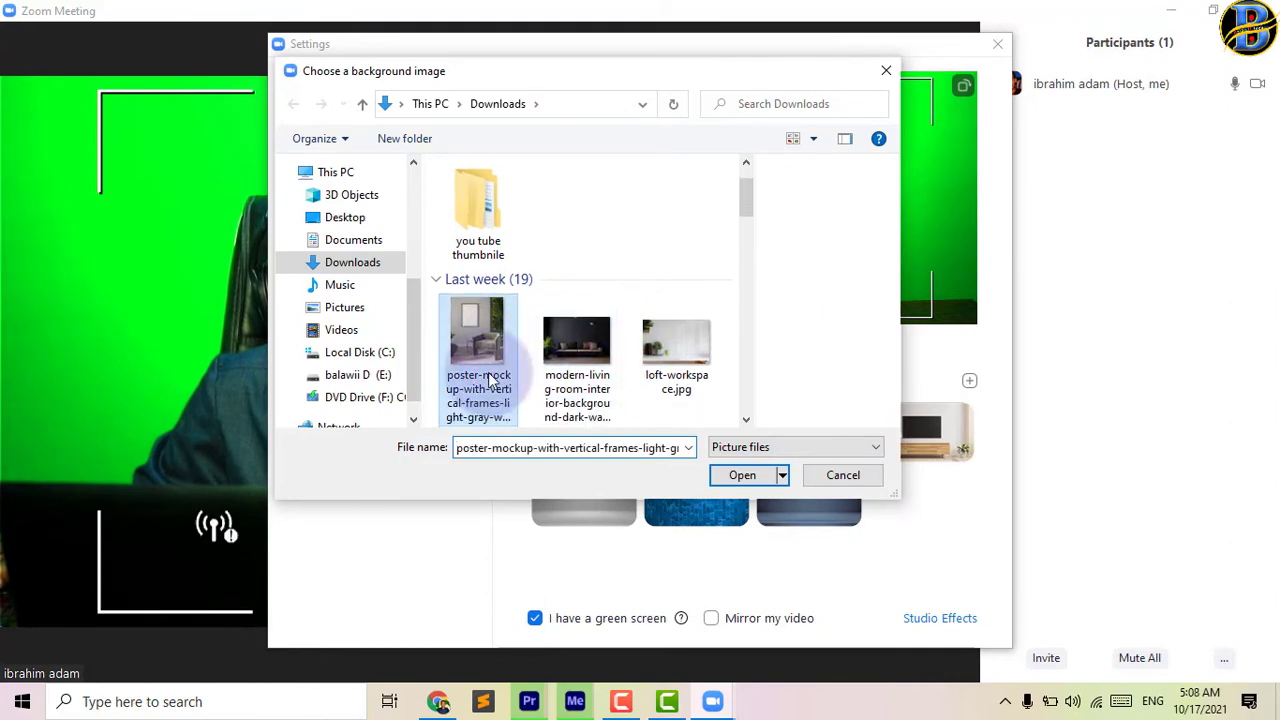
pyautogui.click(736, 476)
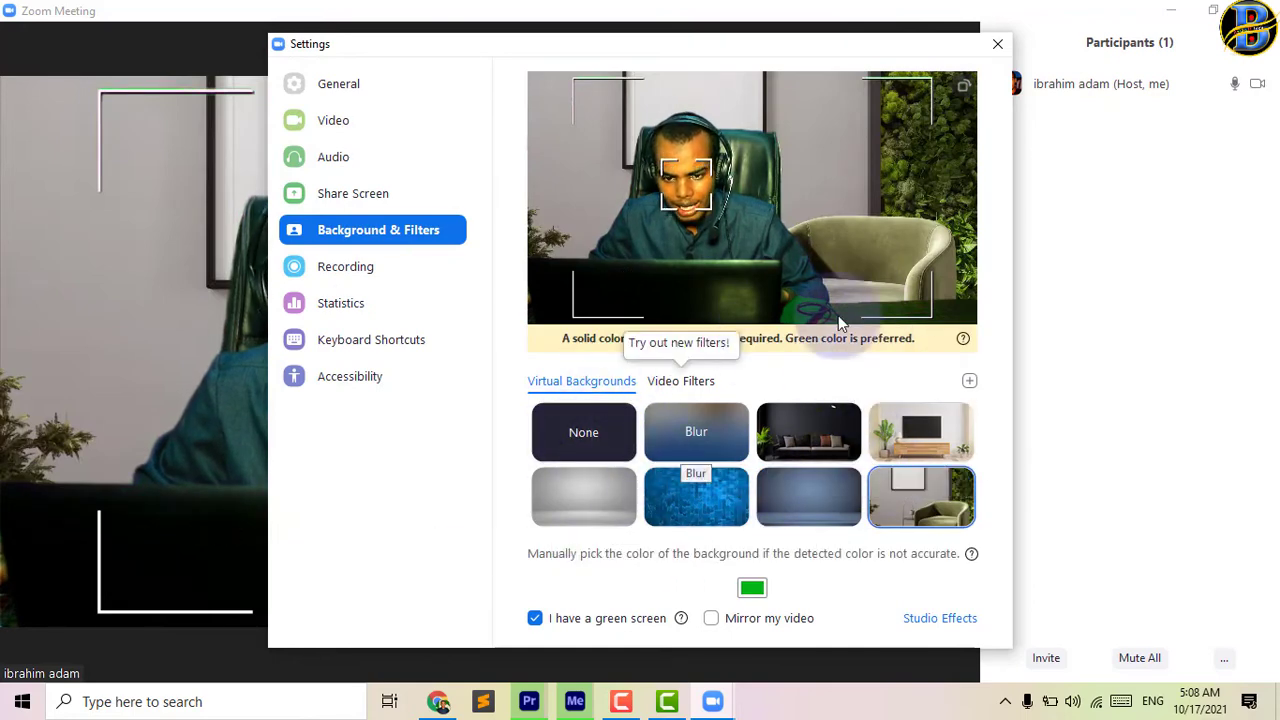
# Step: Turn the green screen option off and on again, and manually pick the backdrop's green as the background color
pyautogui.click(535, 619)
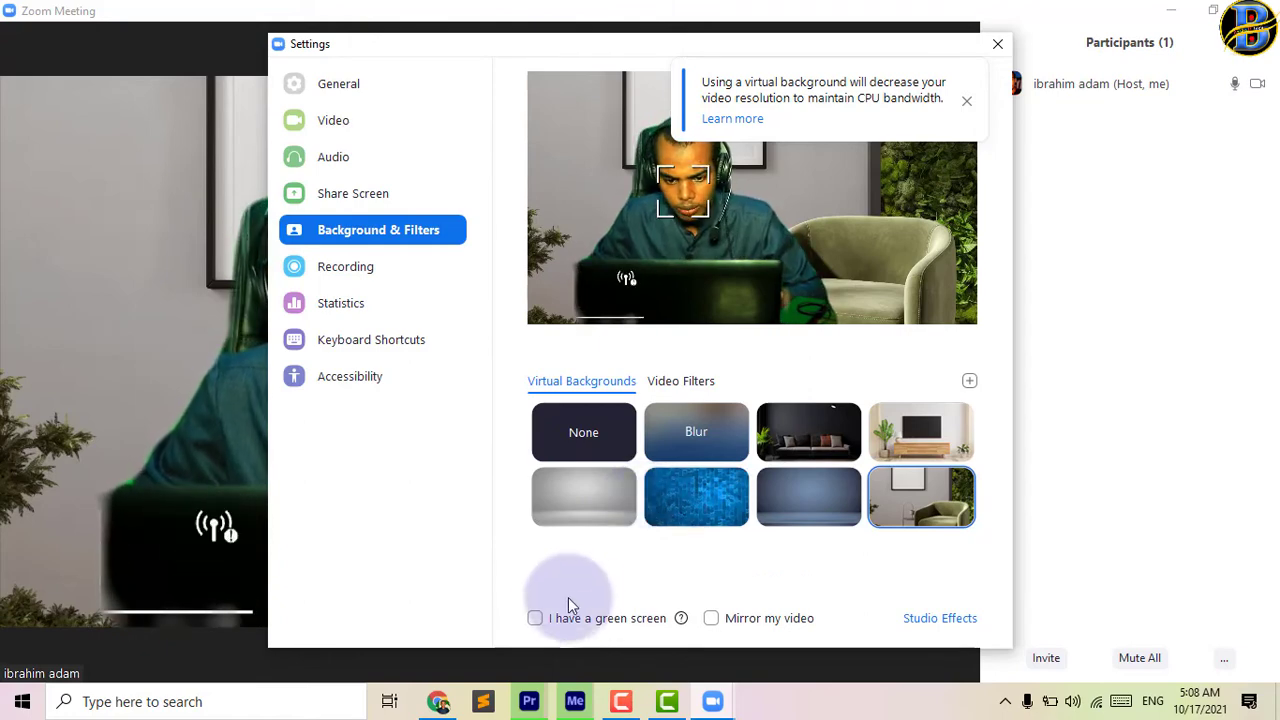
pyautogui.click(537, 620)
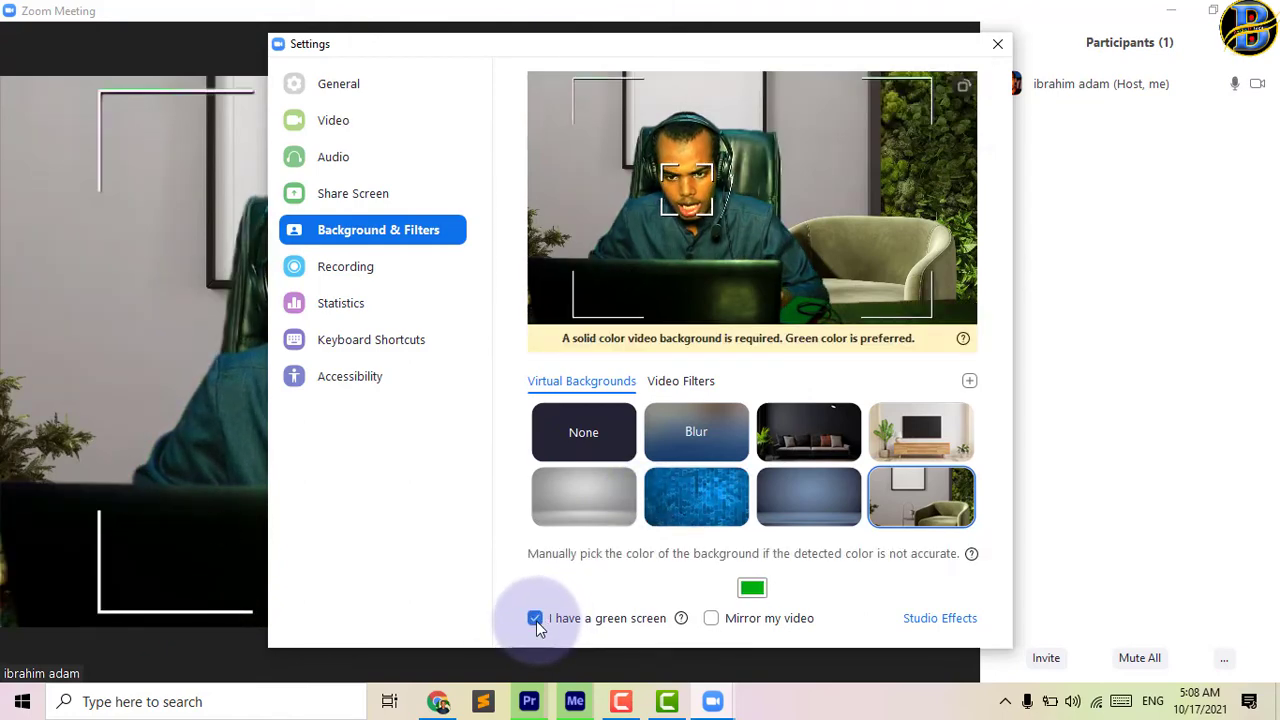
pyautogui.click(753, 595)
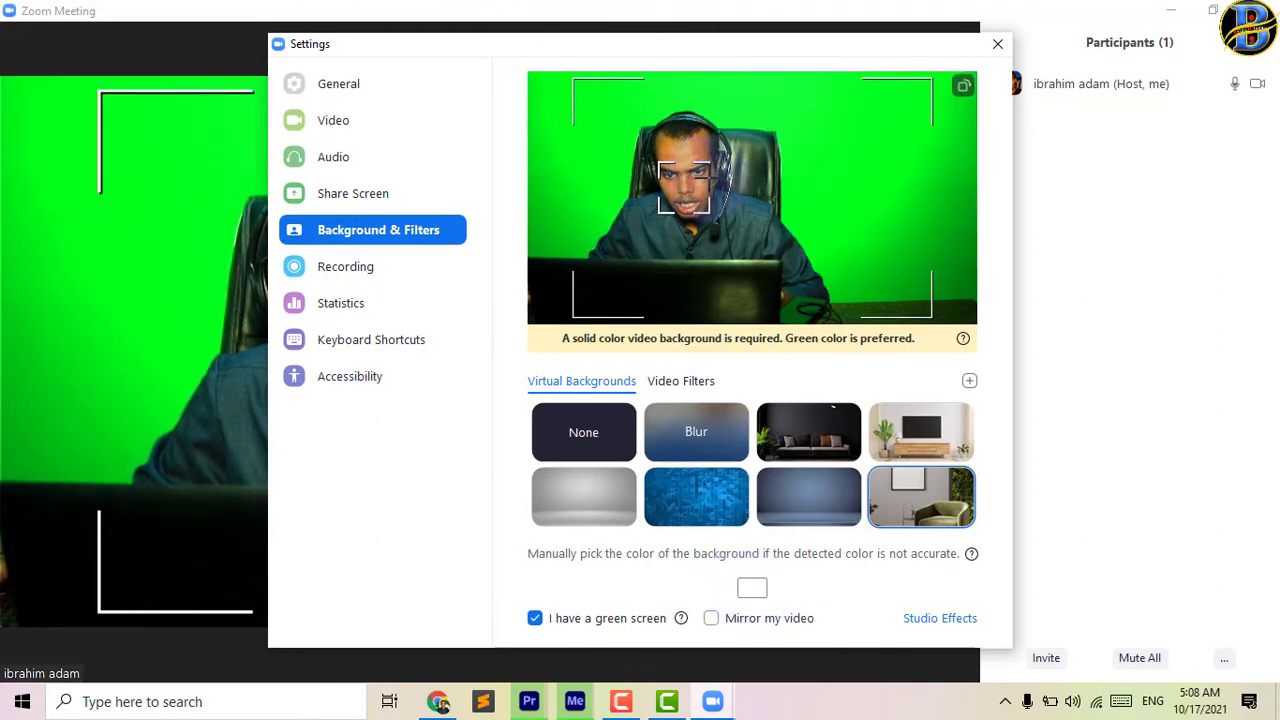
pyautogui.click(916, 228)
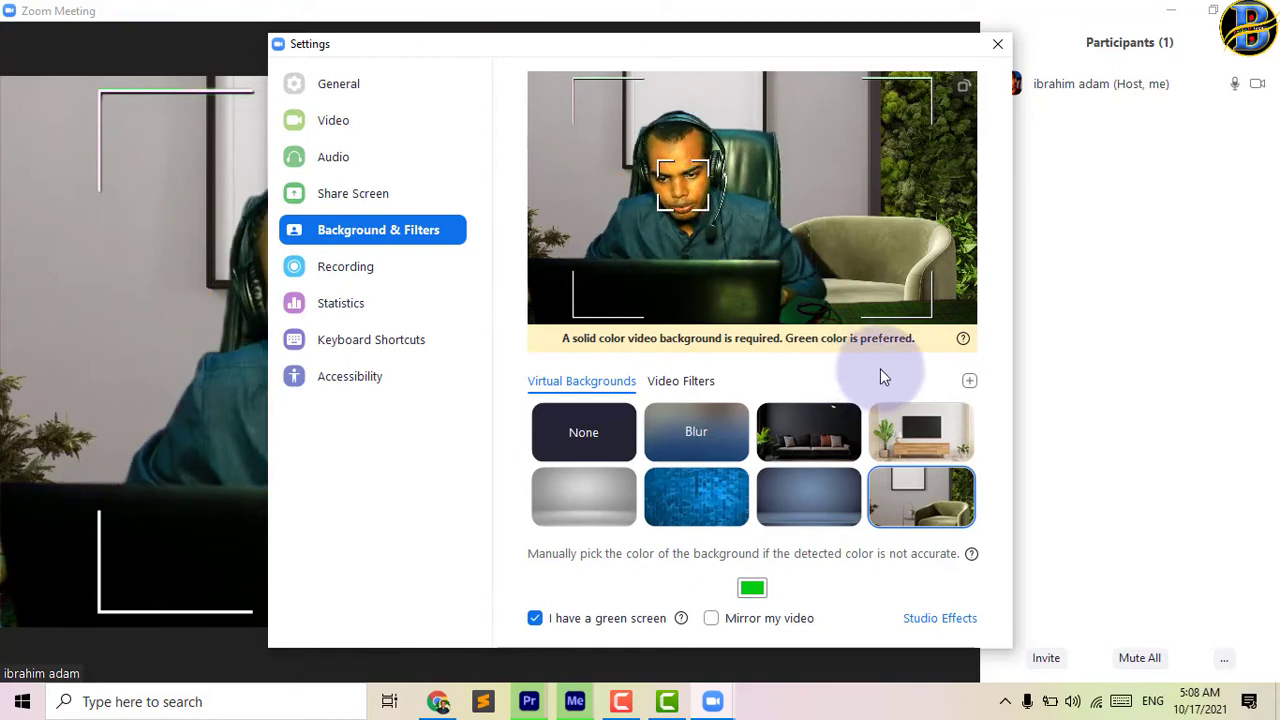
# Step: Try Blur and the other virtual backgrounds, and apply the dark living room with the sofa
pyautogui.click(697, 438)
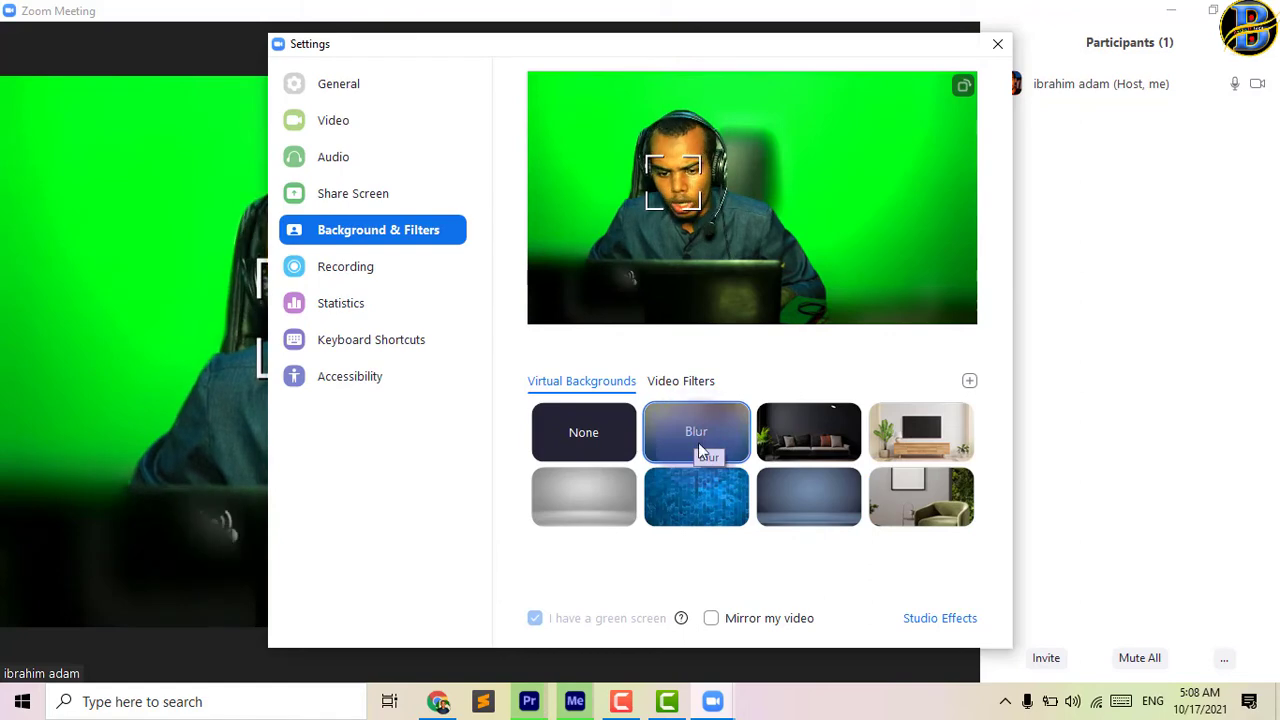
pyautogui.click(603, 492)
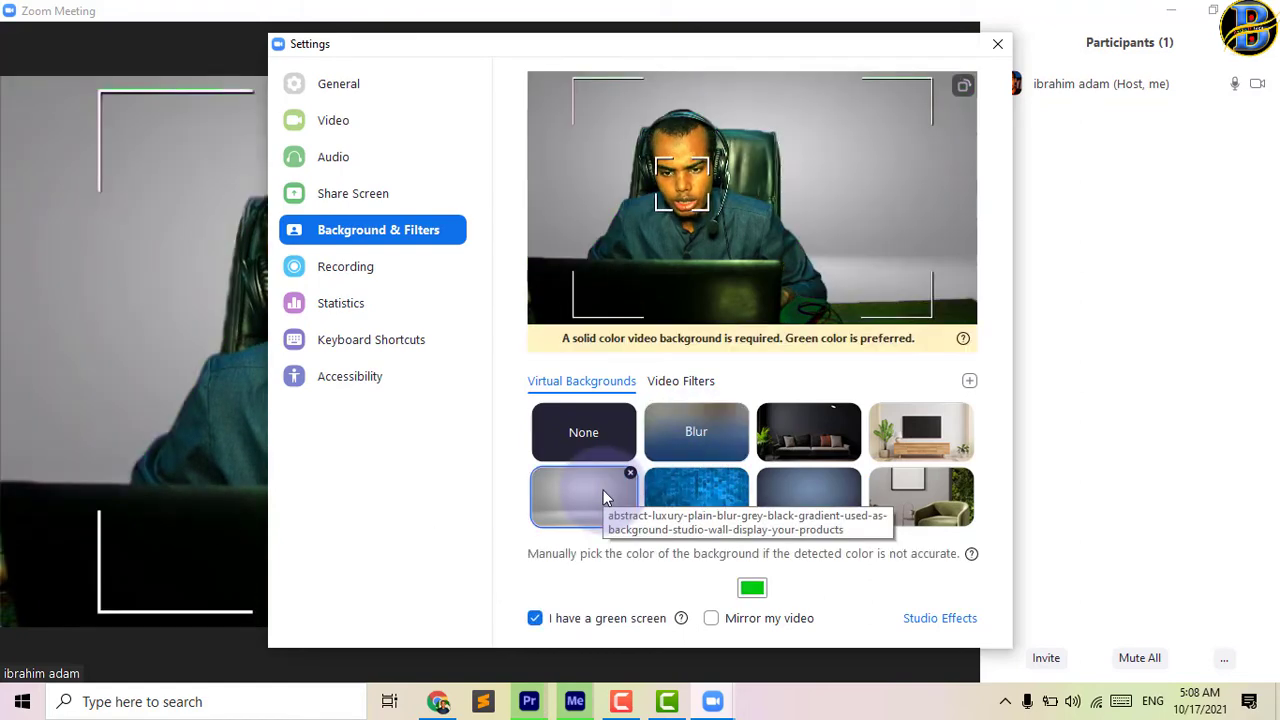
pyautogui.click(688, 502)
pyautogui.click(800, 505)
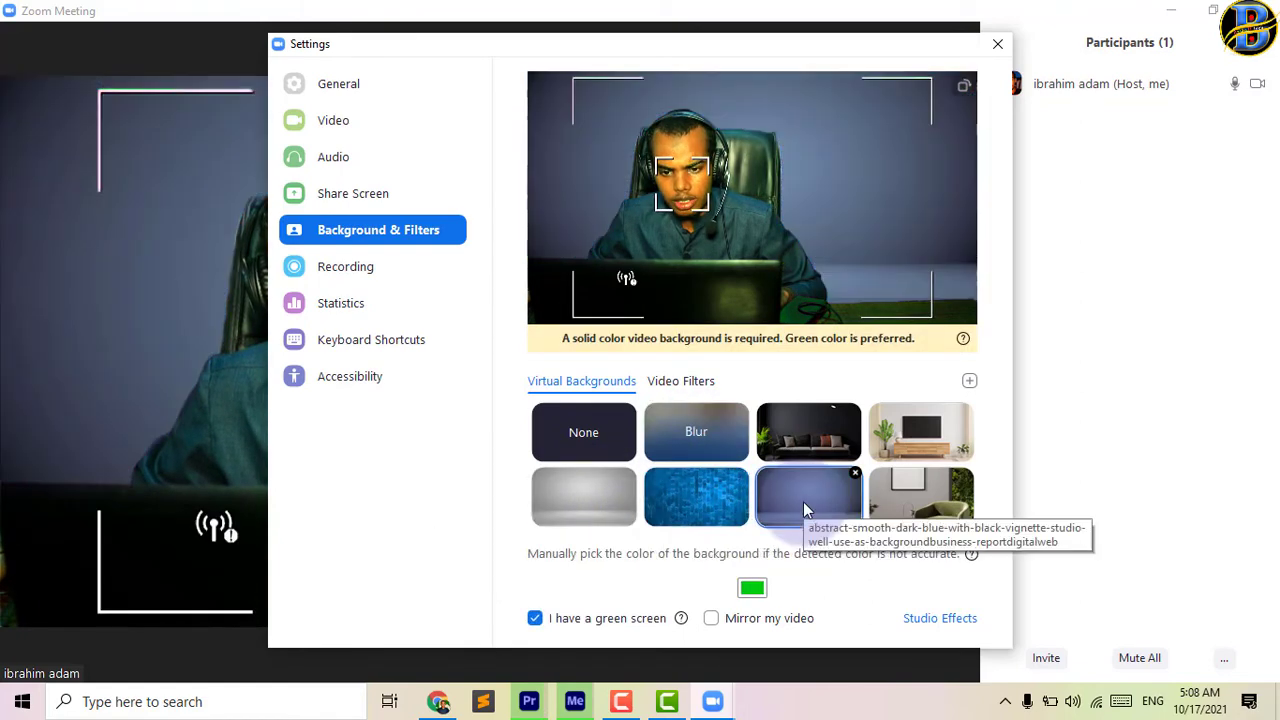
pyautogui.click(905, 494)
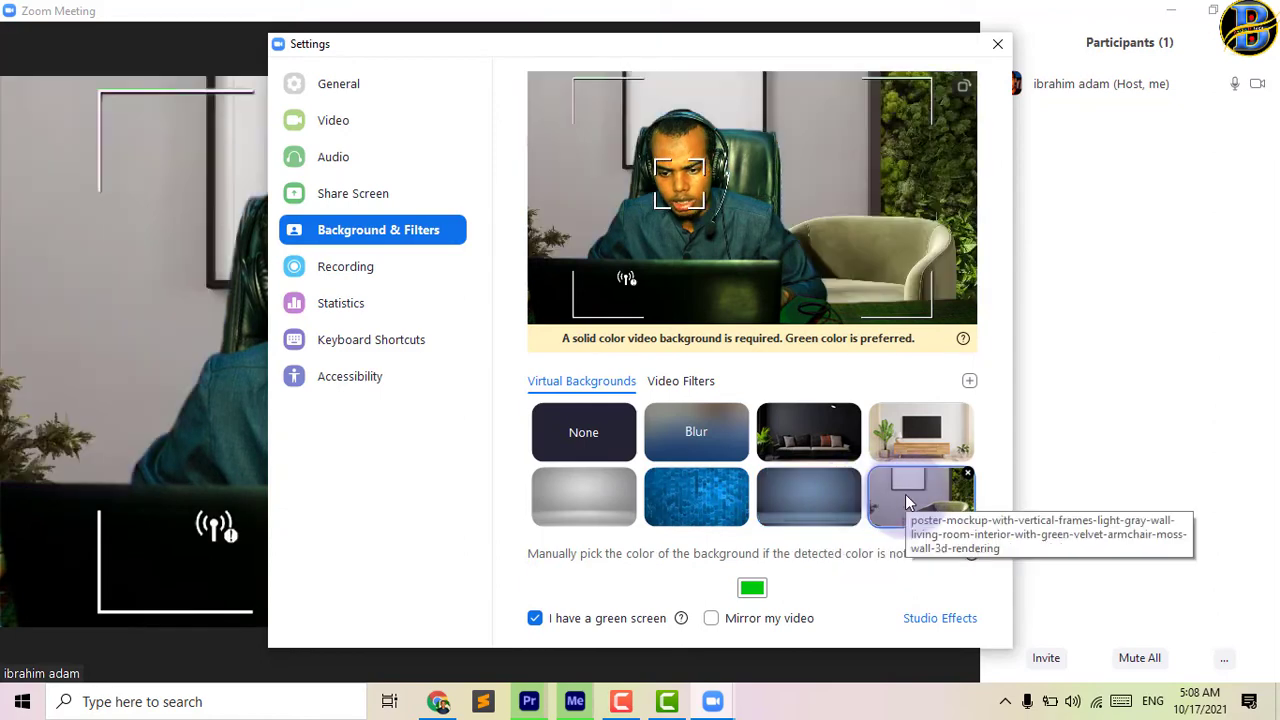
pyautogui.click(940, 432)
pyautogui.click(828, 424)
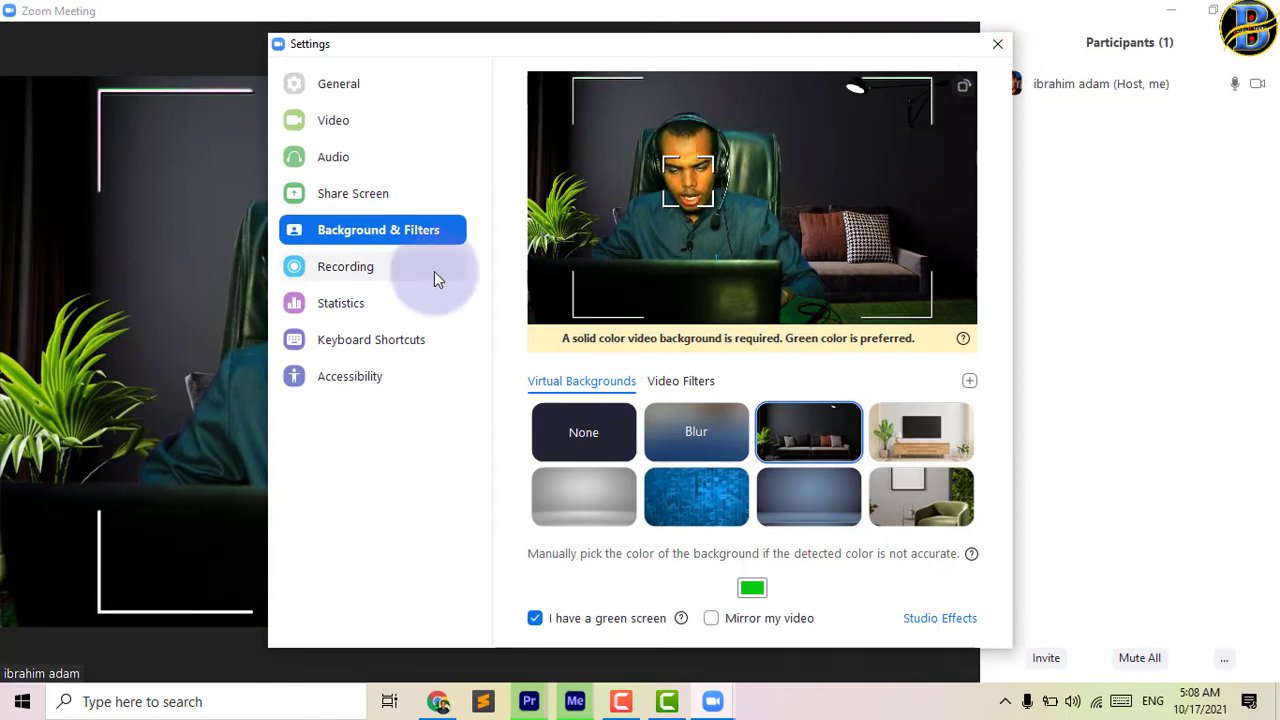
# Step: View the Studio Effects options and the available video filters, and close the settings
pyautogui.click(938, 620)
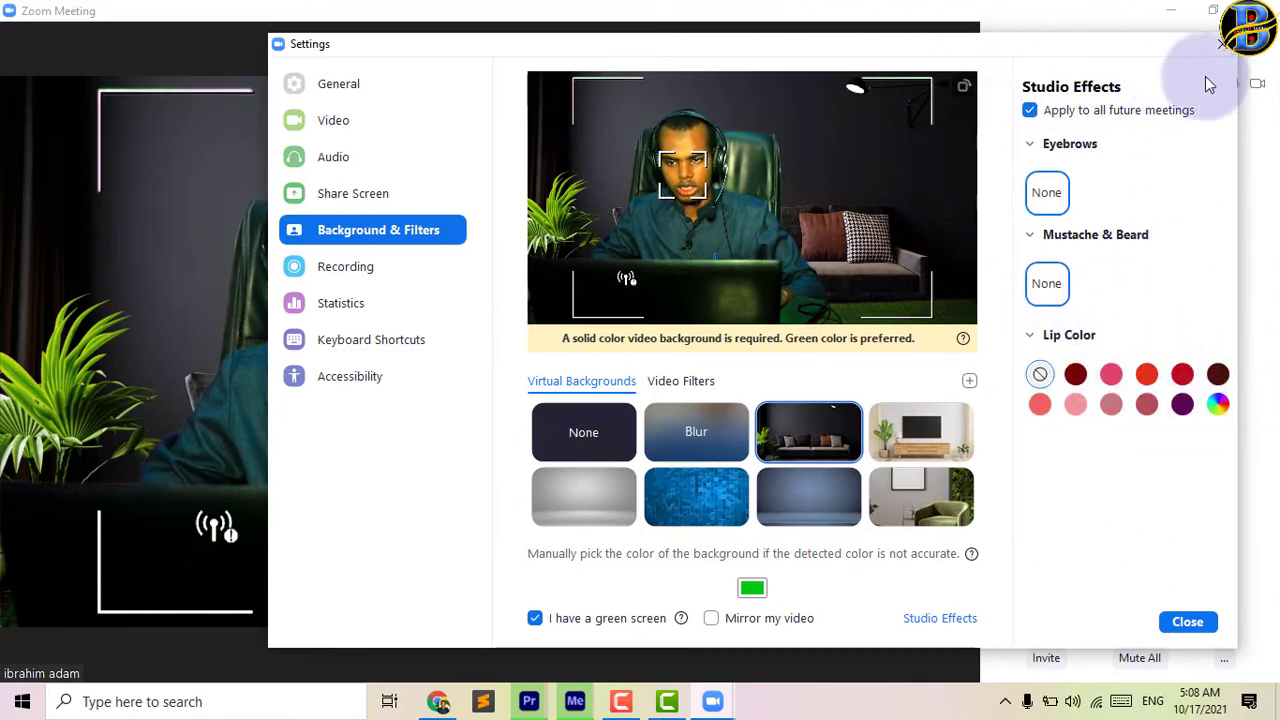
pyautogui.click(1222, 46)
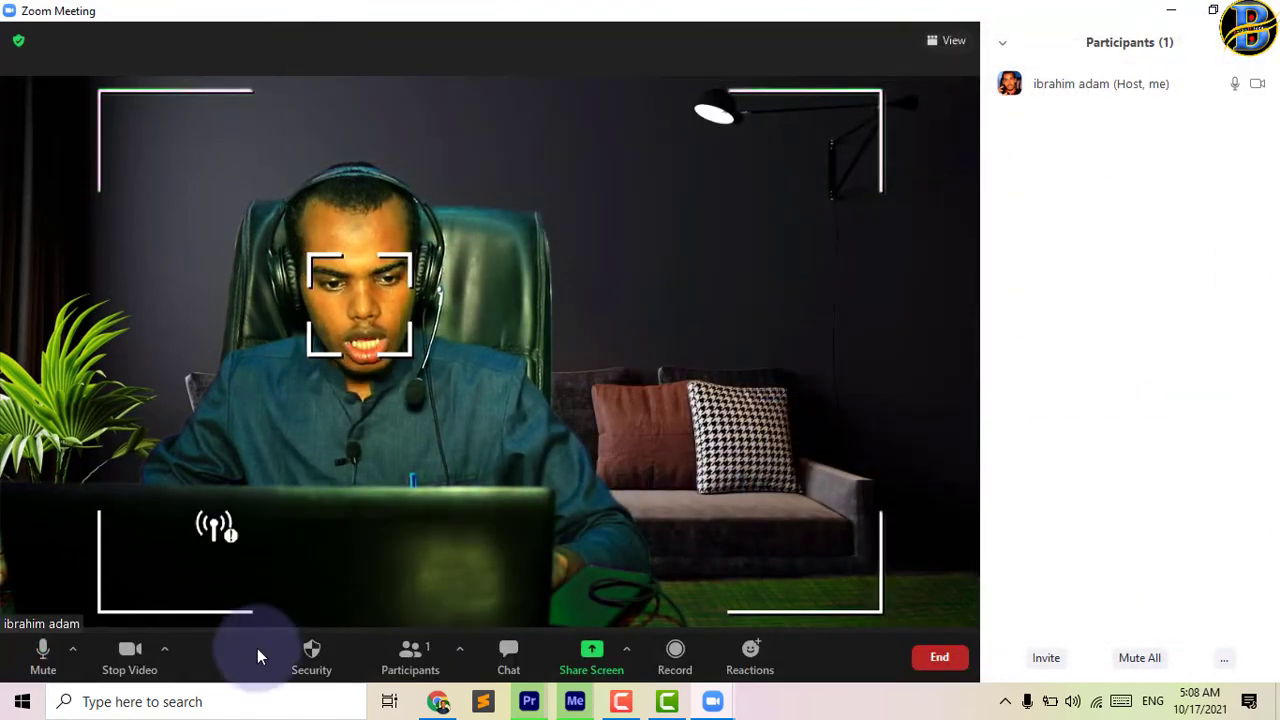
pyautogui.click(162, 650)
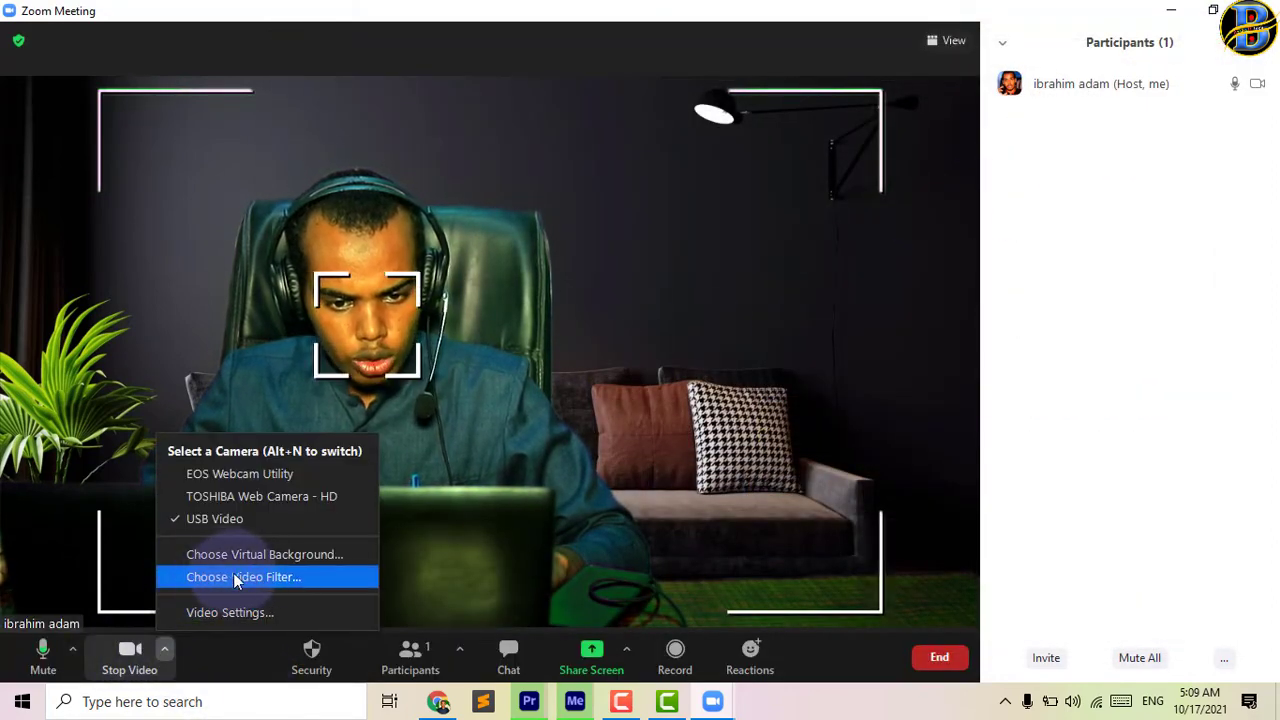
pyautogui.click(364, 572)
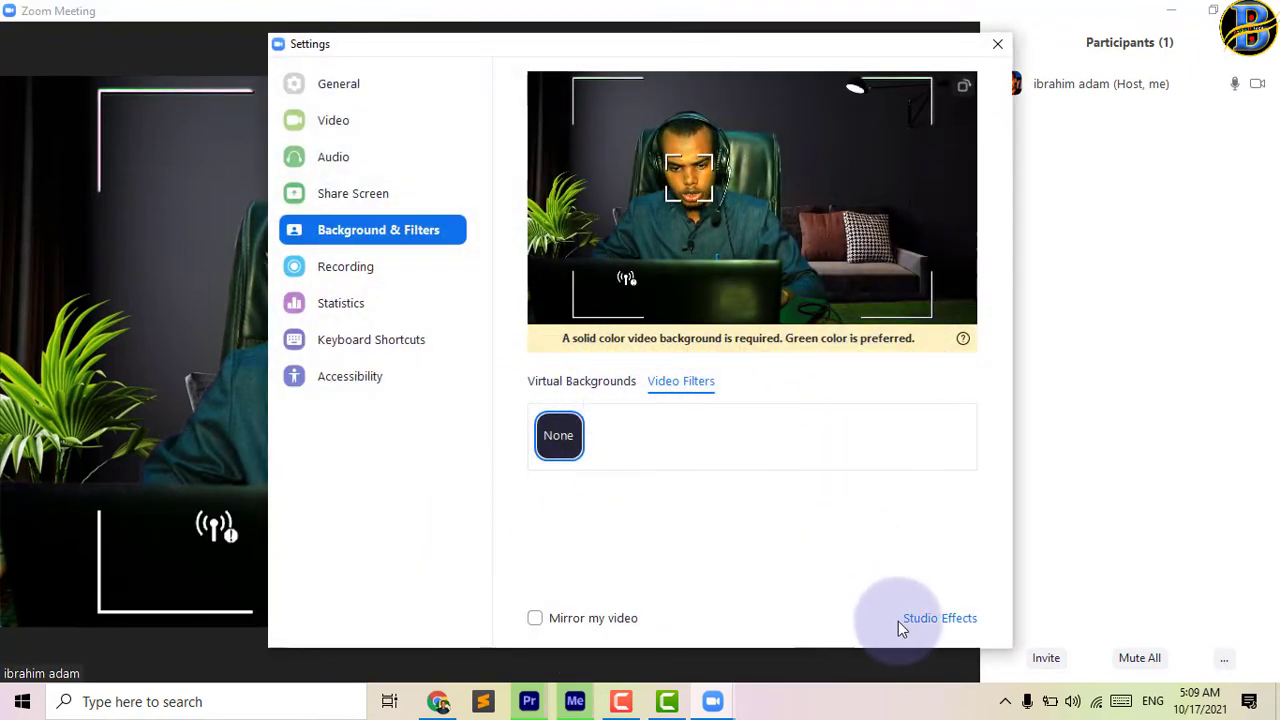
pyautogui.click(998, 47)
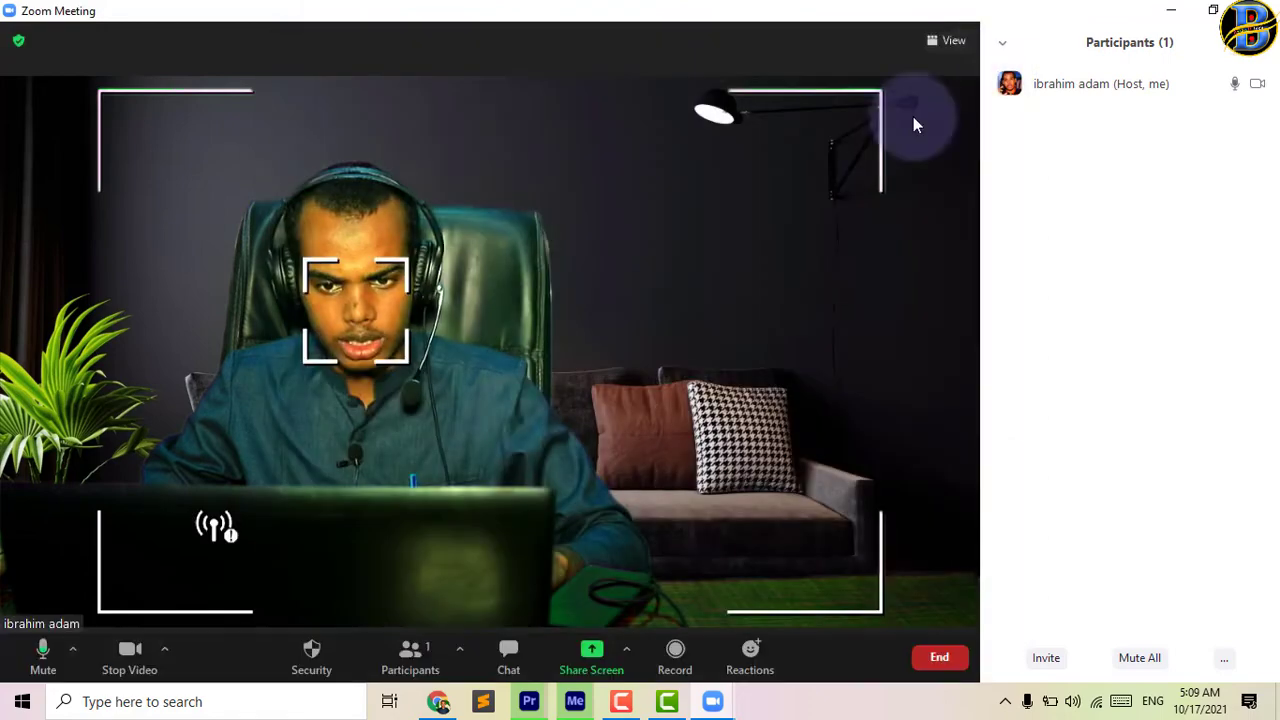
# Step: Open the video settings, switch the camera to TOSHIBA Web Camera - HD and return it to USB Video
pyautogui.click(164, 649)
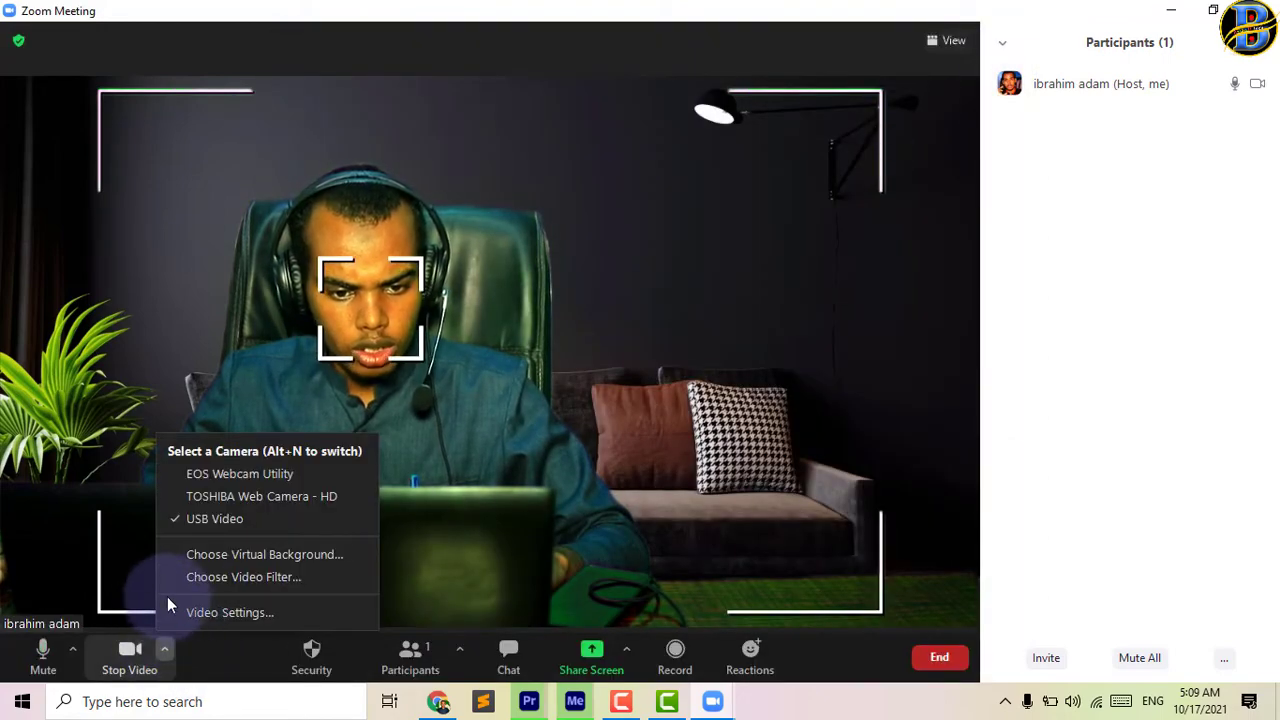
pyautogui.click(259, 612)
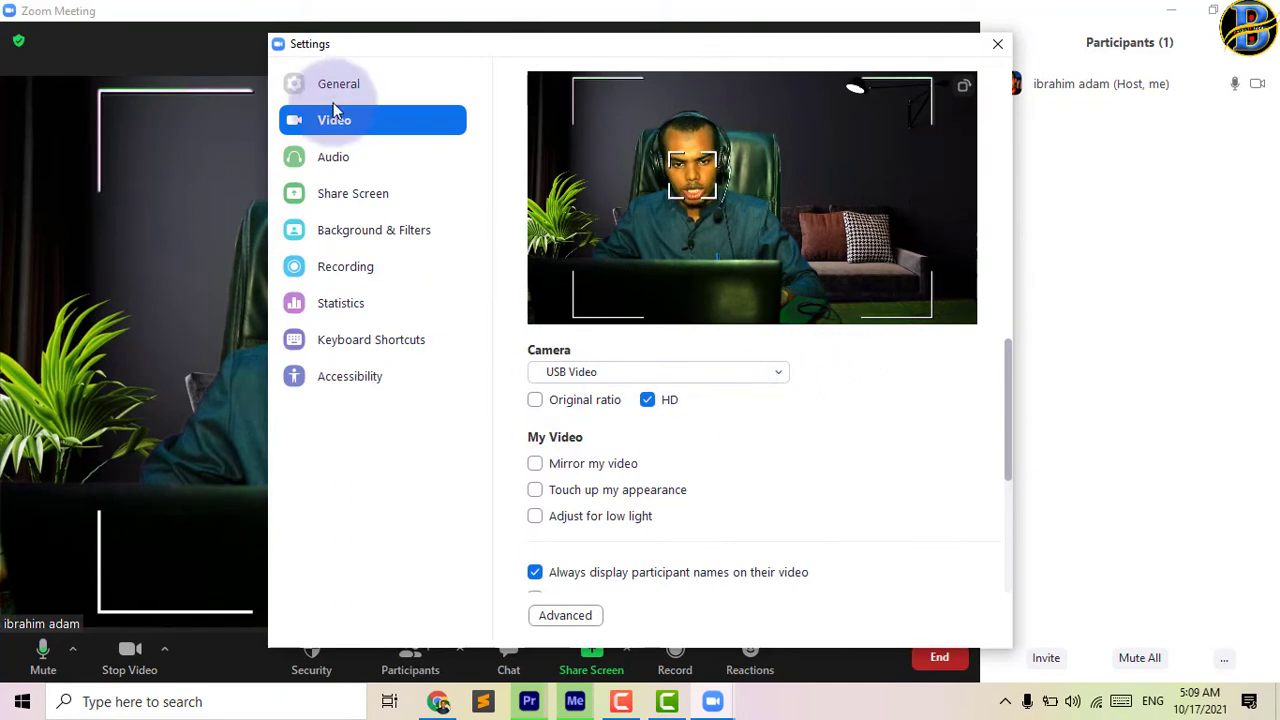
pyautogui.click(642, 374)
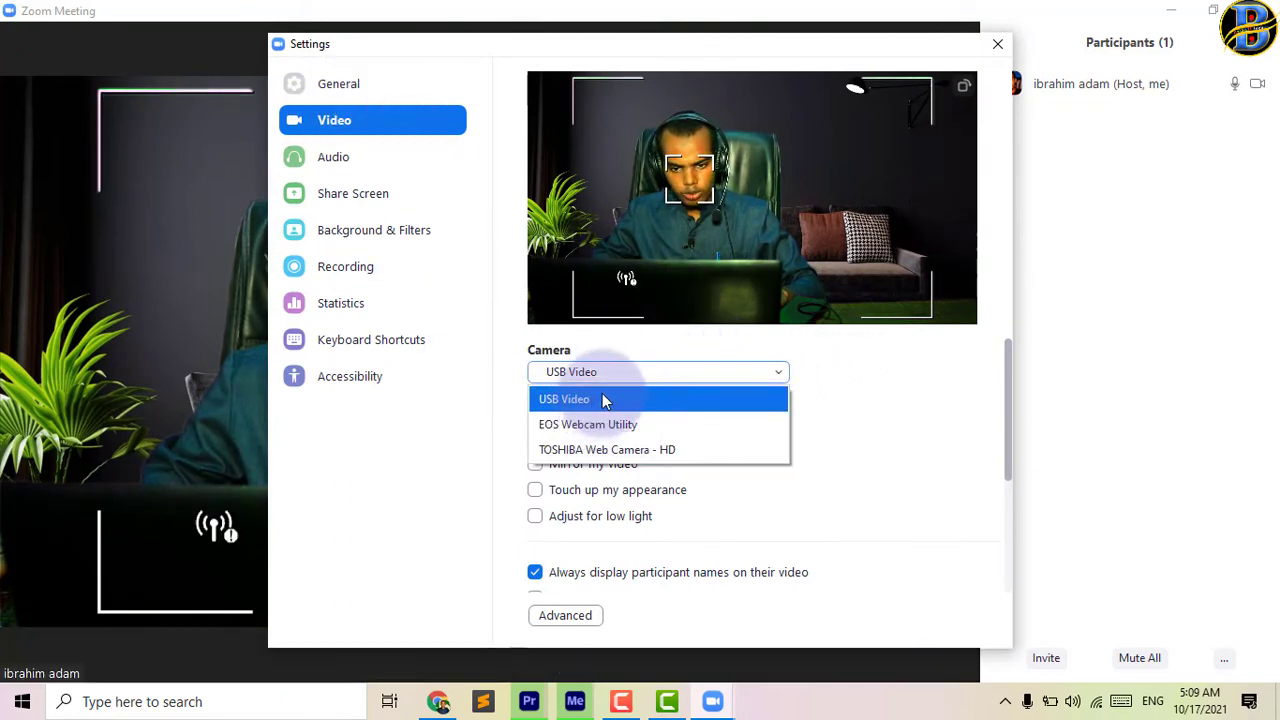
pyautogui.click(612, 449)
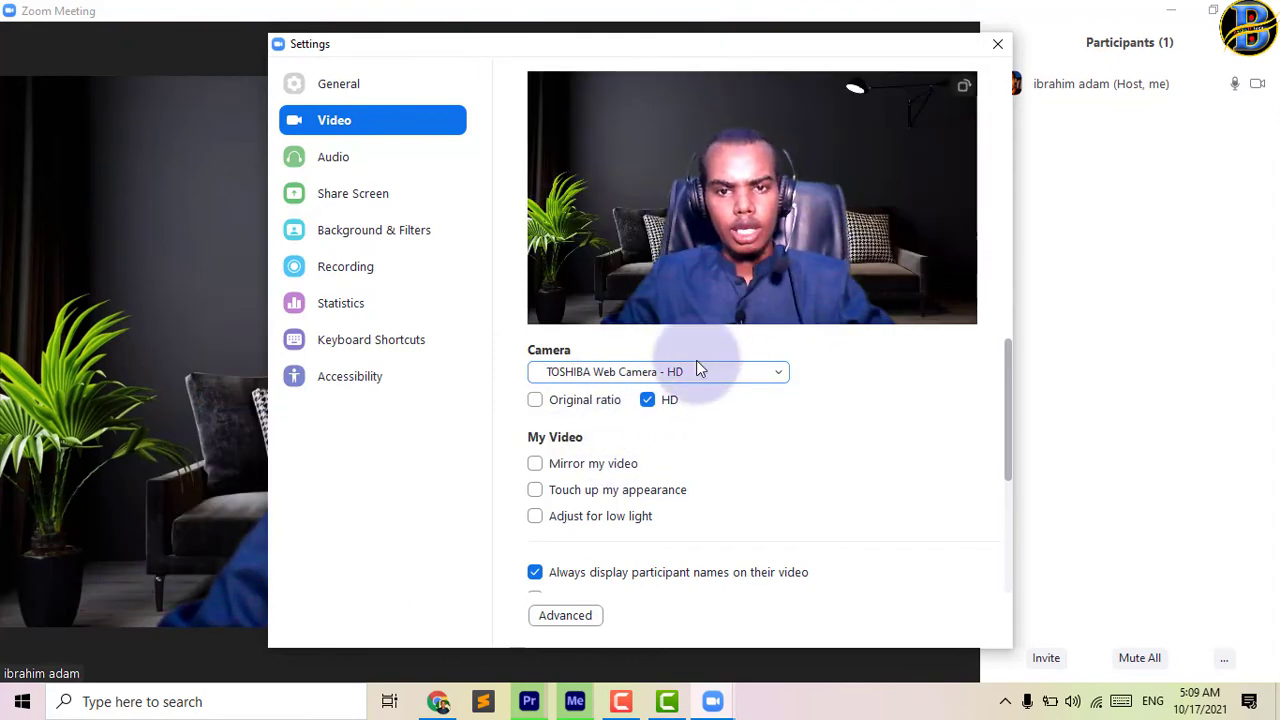
pyautogui.click(698, 370)
pyautogui.click(640, 450)
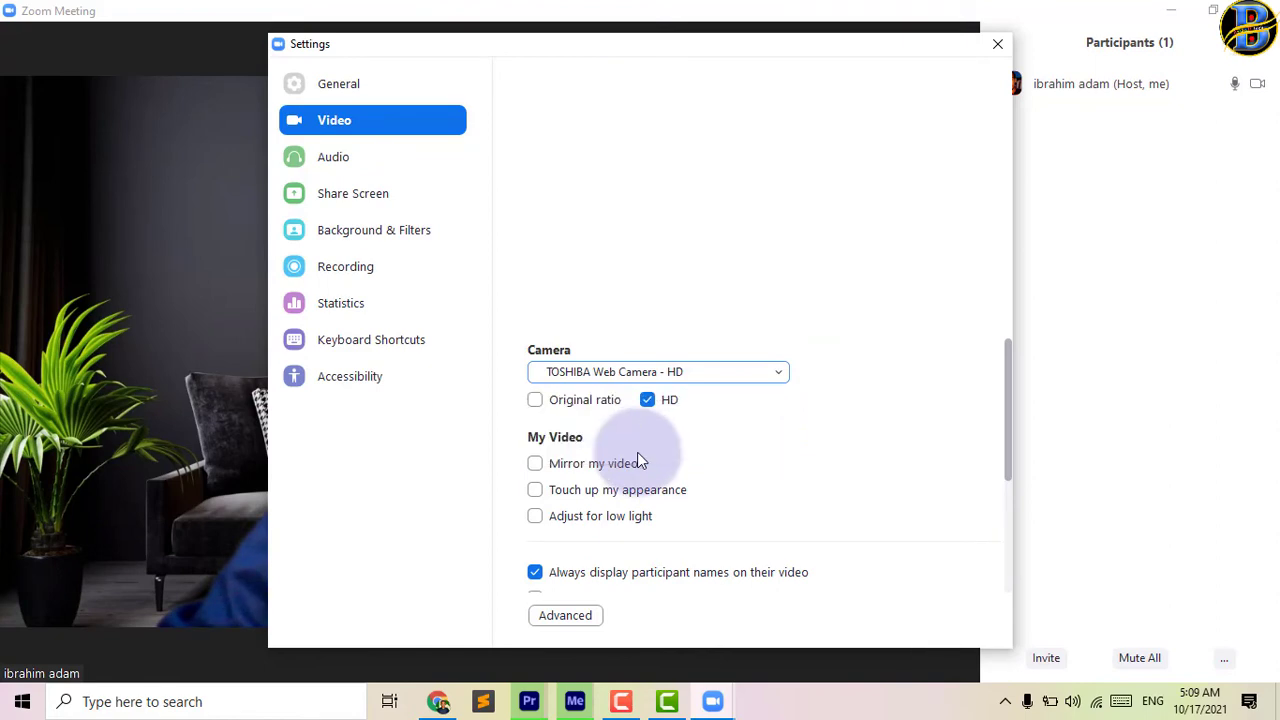
pyautogui.click(536, 400)
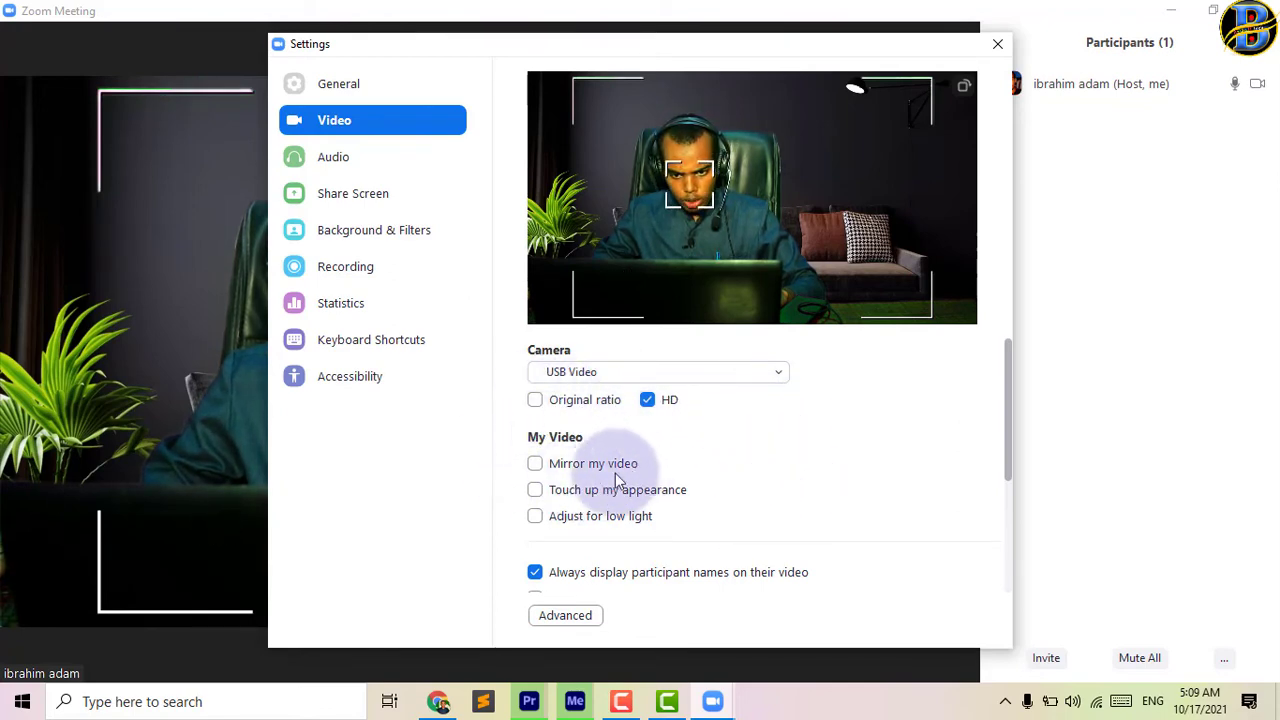
# Step: Turn video mirroring on and off twice to compare the picture, and close the settings
pyautogui.click(545, 476)
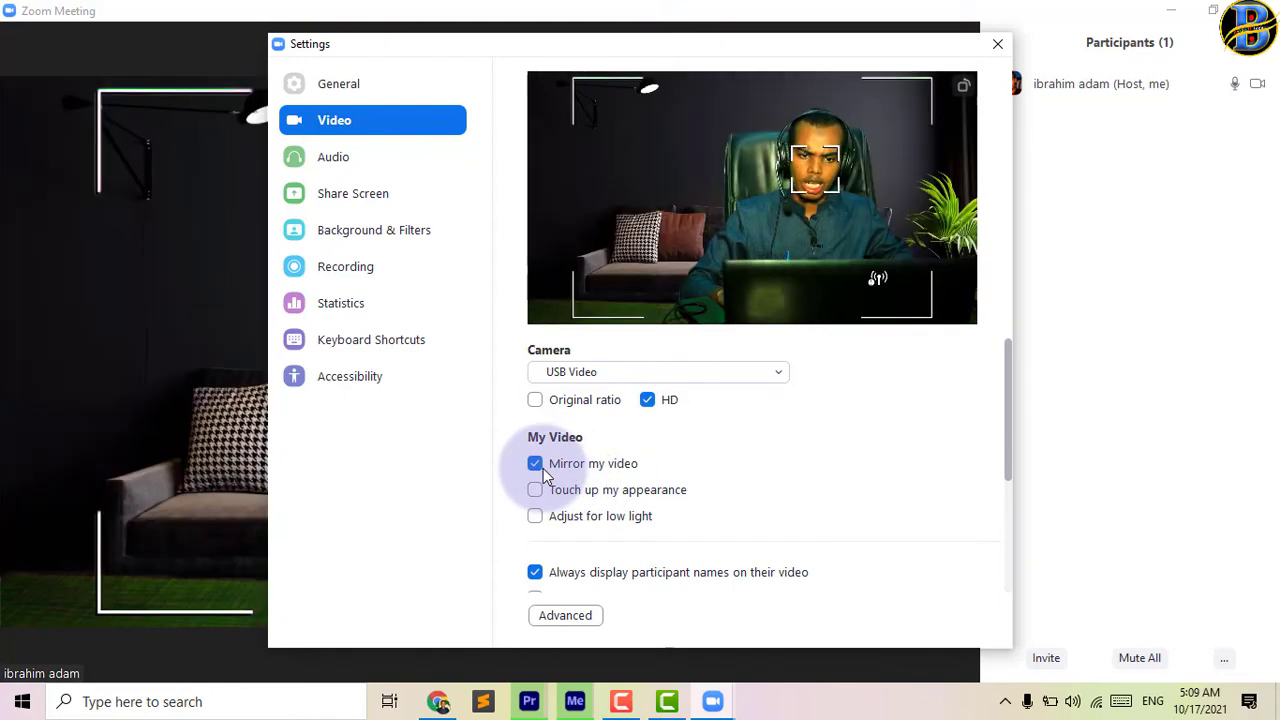
pyautogui.click(545, 476)
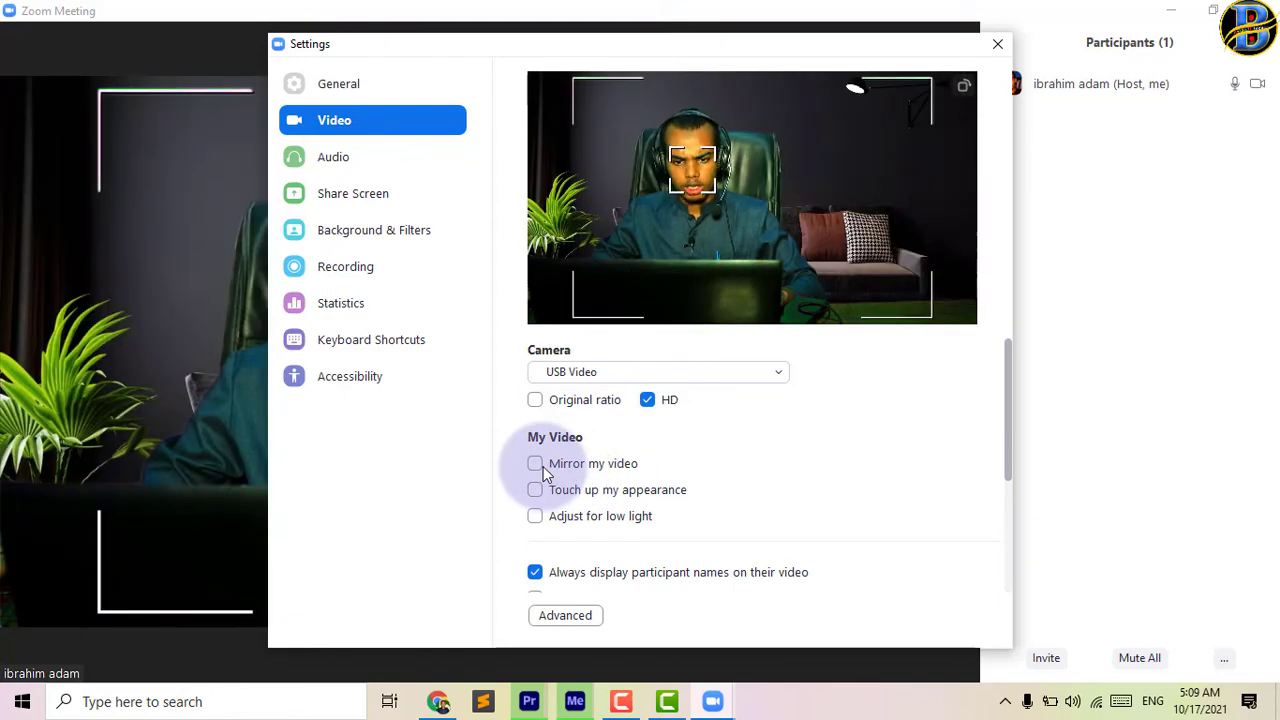
pyautogui.click(545, 476)
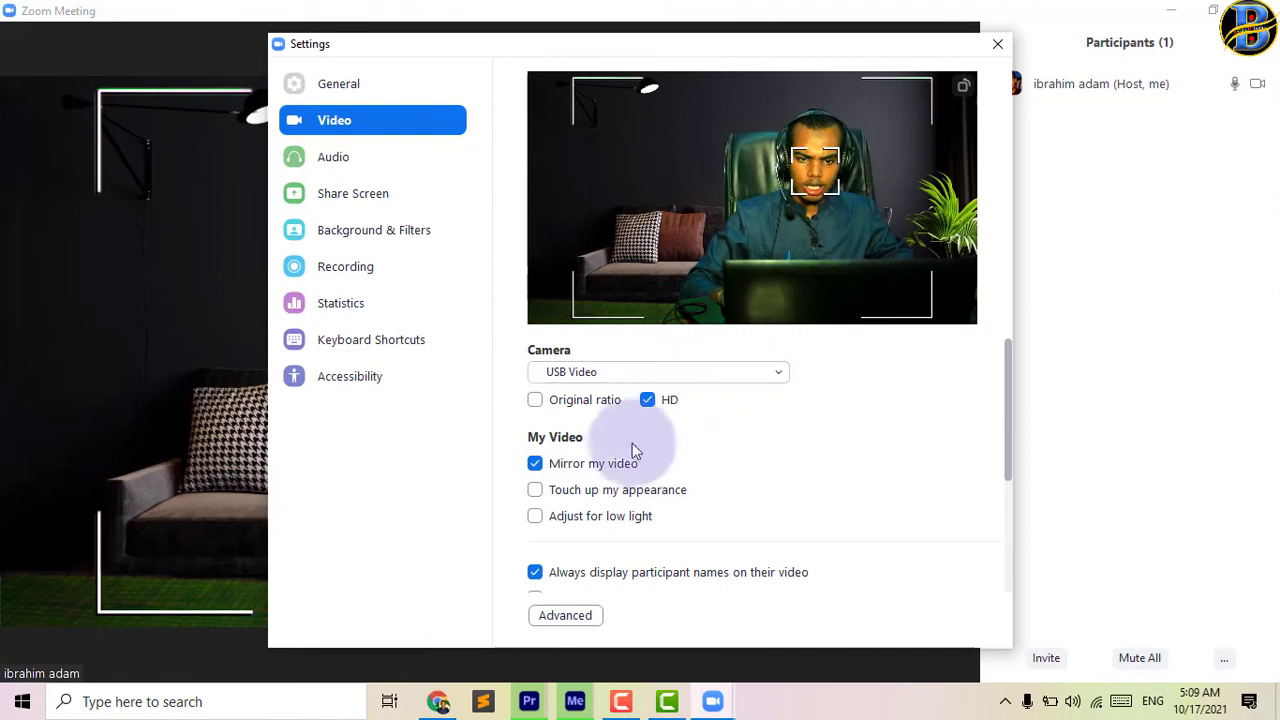
pyautogui.click(545, 476)
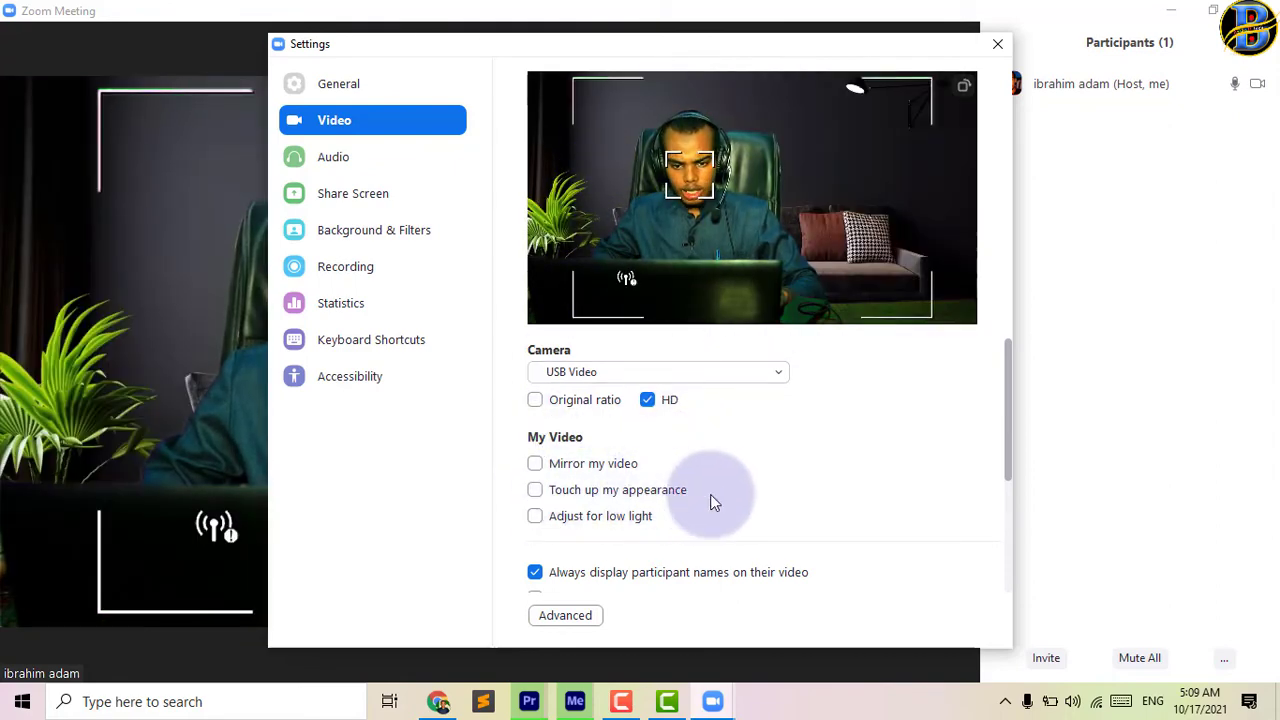
pyautogui.click(998, 45)
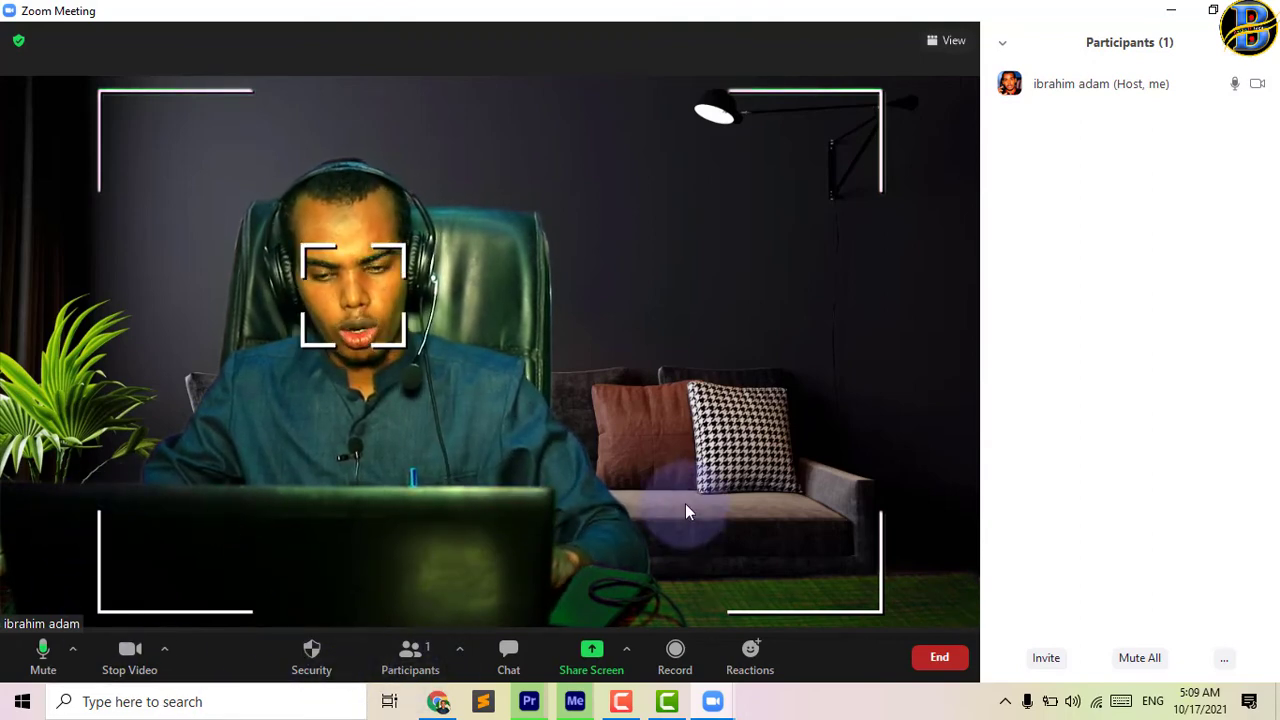
# Step: Hide and reshow the participants list, and view the options for inviting people to the meeting
pyautogui.click(410, 675)
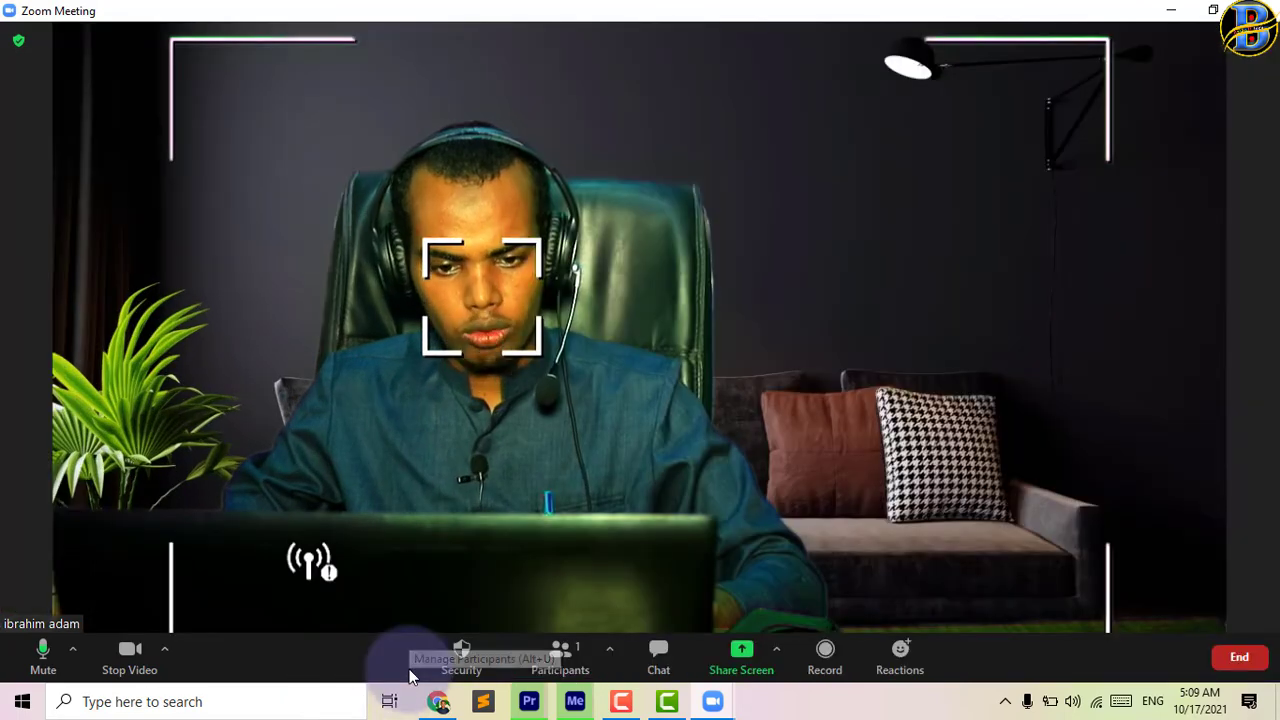
pyautogui.click(553, 663)
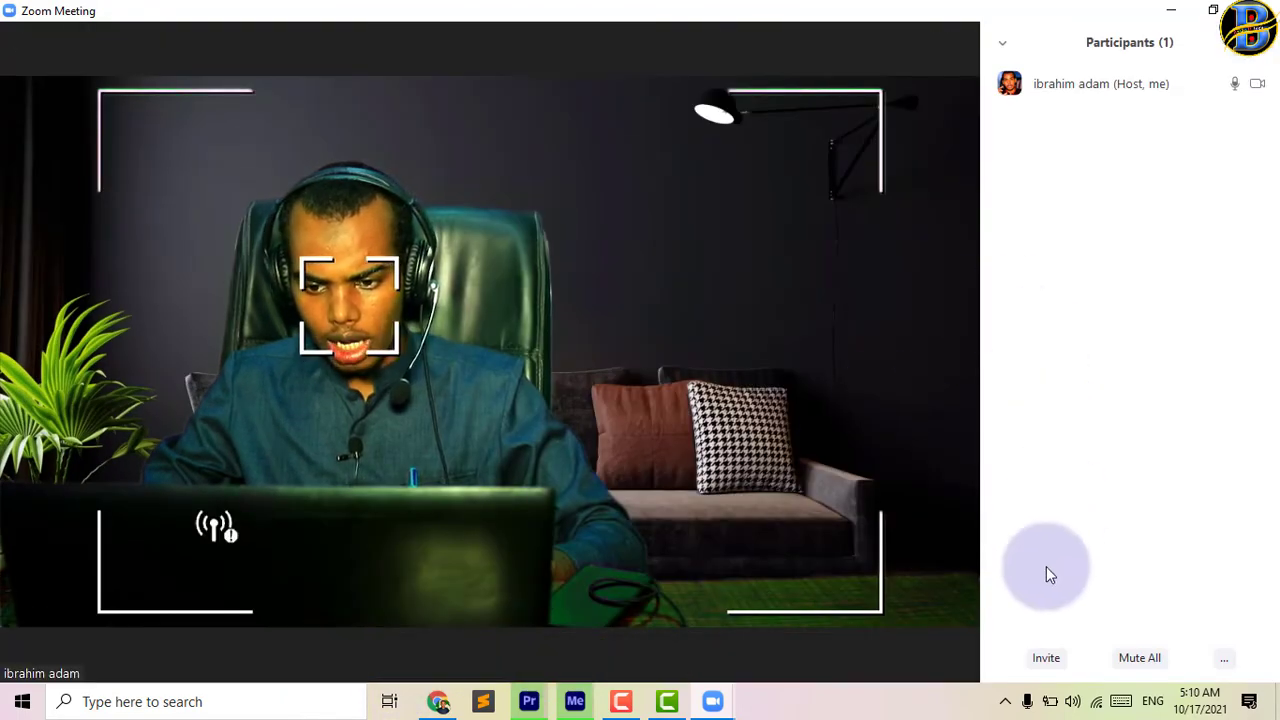
pyautogui.click(1050, 672)
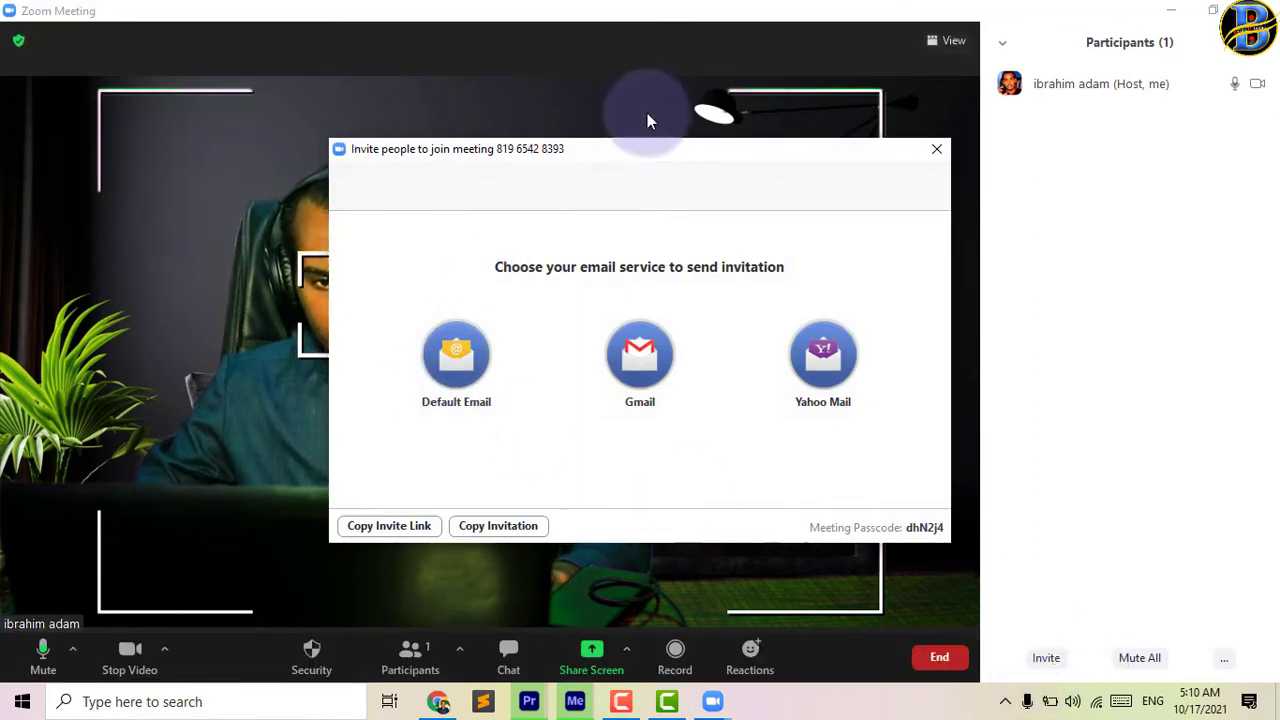
pyautogui.click(932, 155)
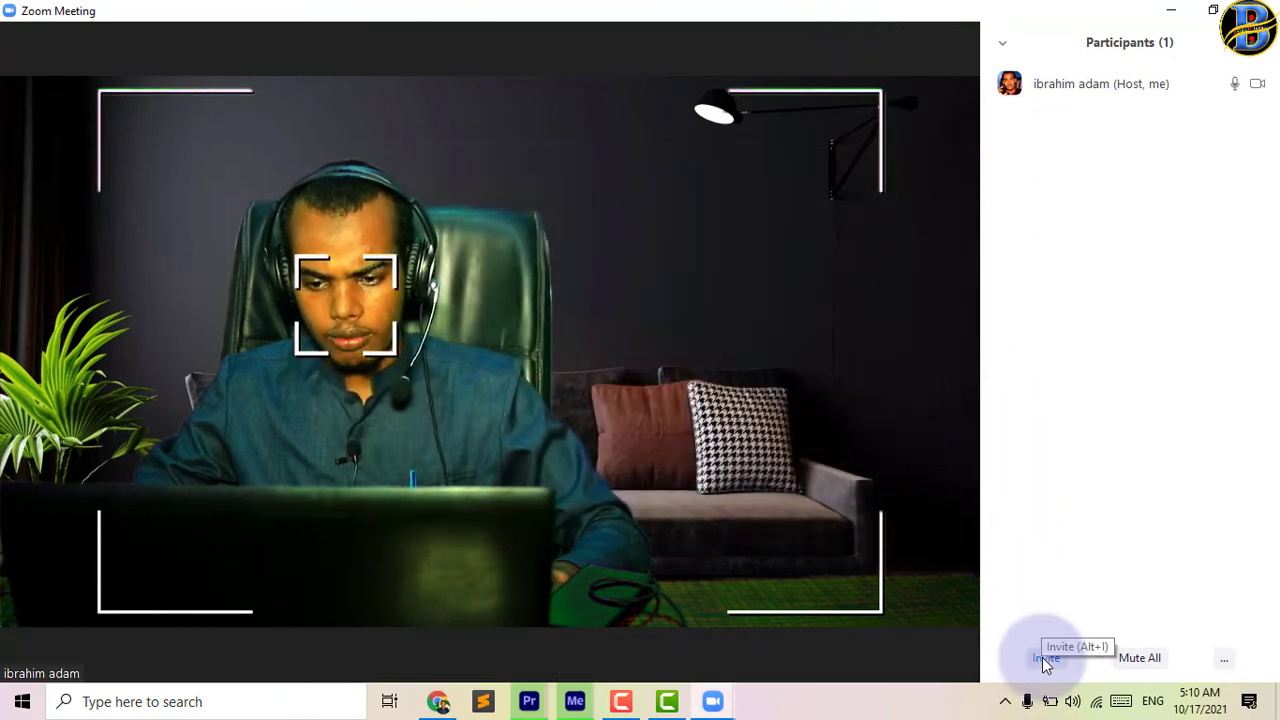
pyautogui.click(1042, 657)
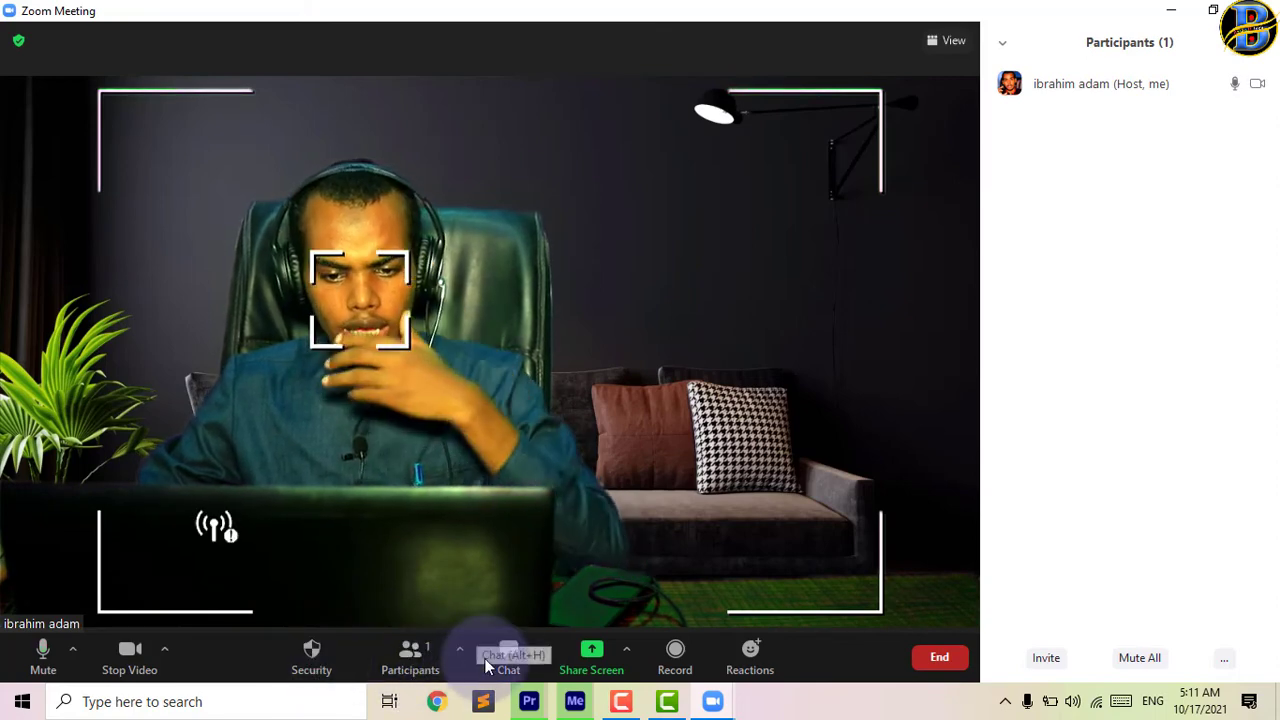
# Step: View the windows and sources available for screen sharing without sharing any, and view the meeting reactions
pyautogui.click(602, 658)
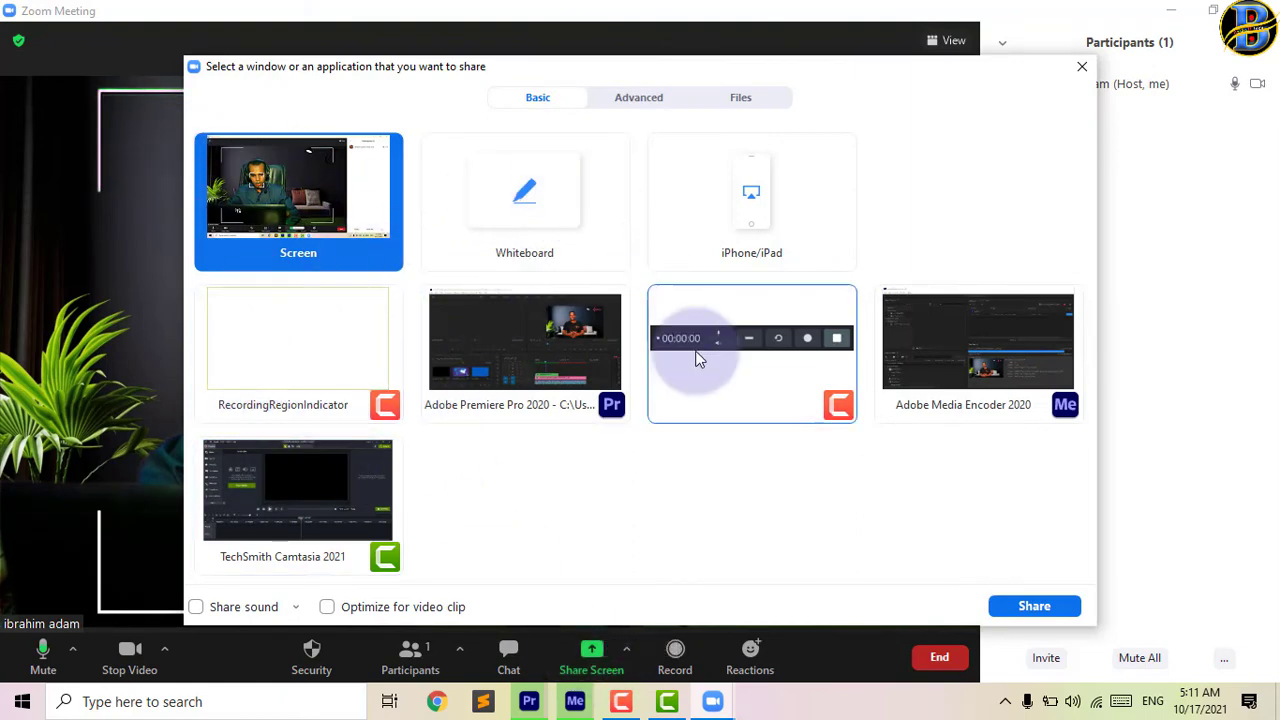
pyautogui.click(1082, 72)
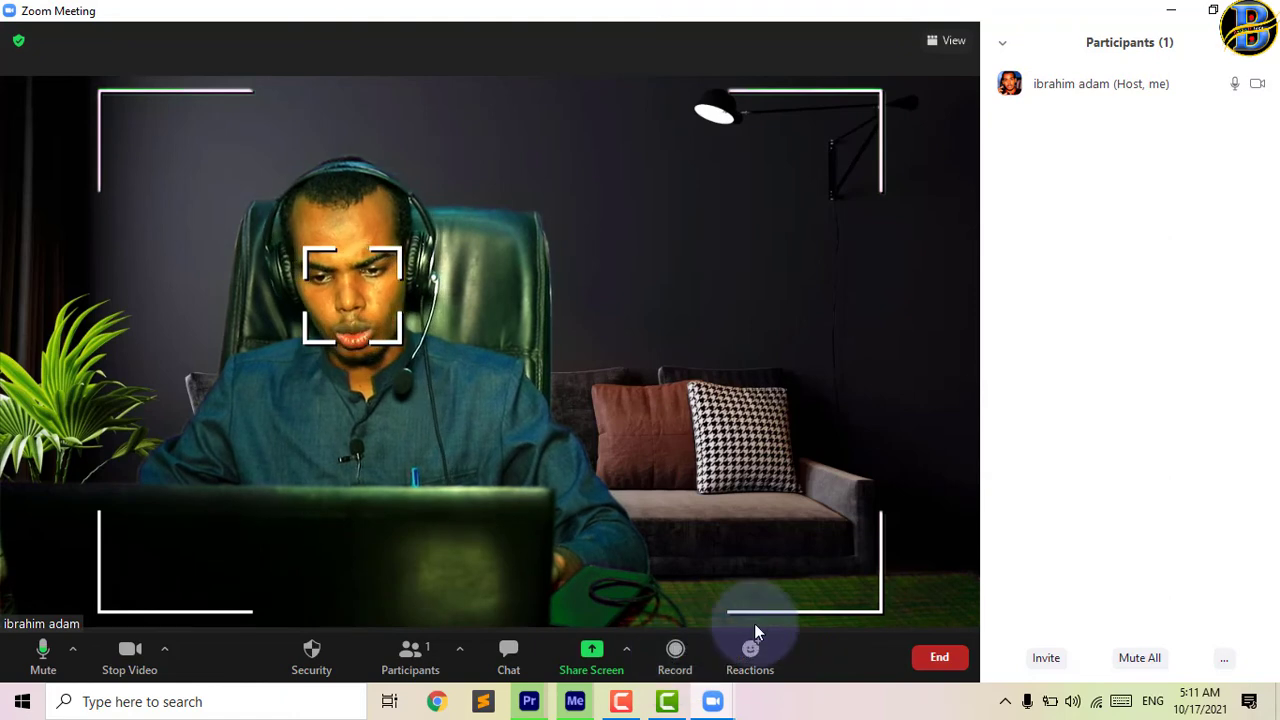
pyautogui.click(751, 668)
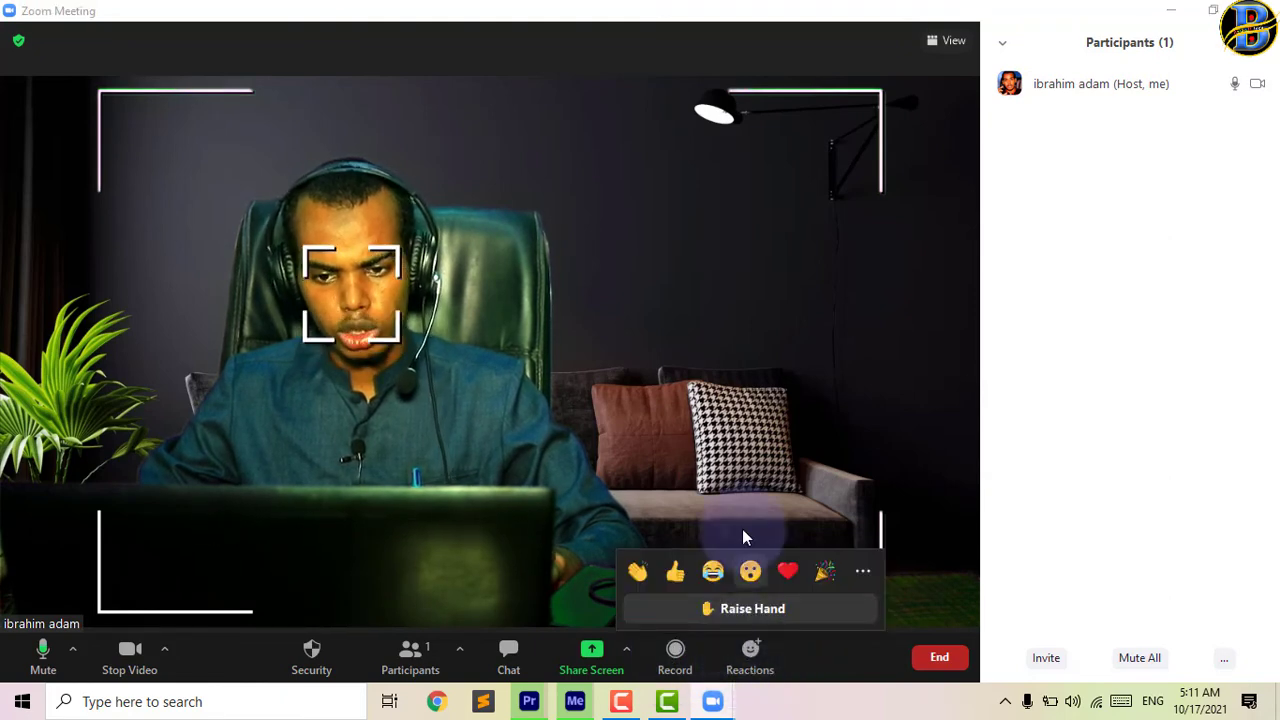
pyautogui.click(847, 658)
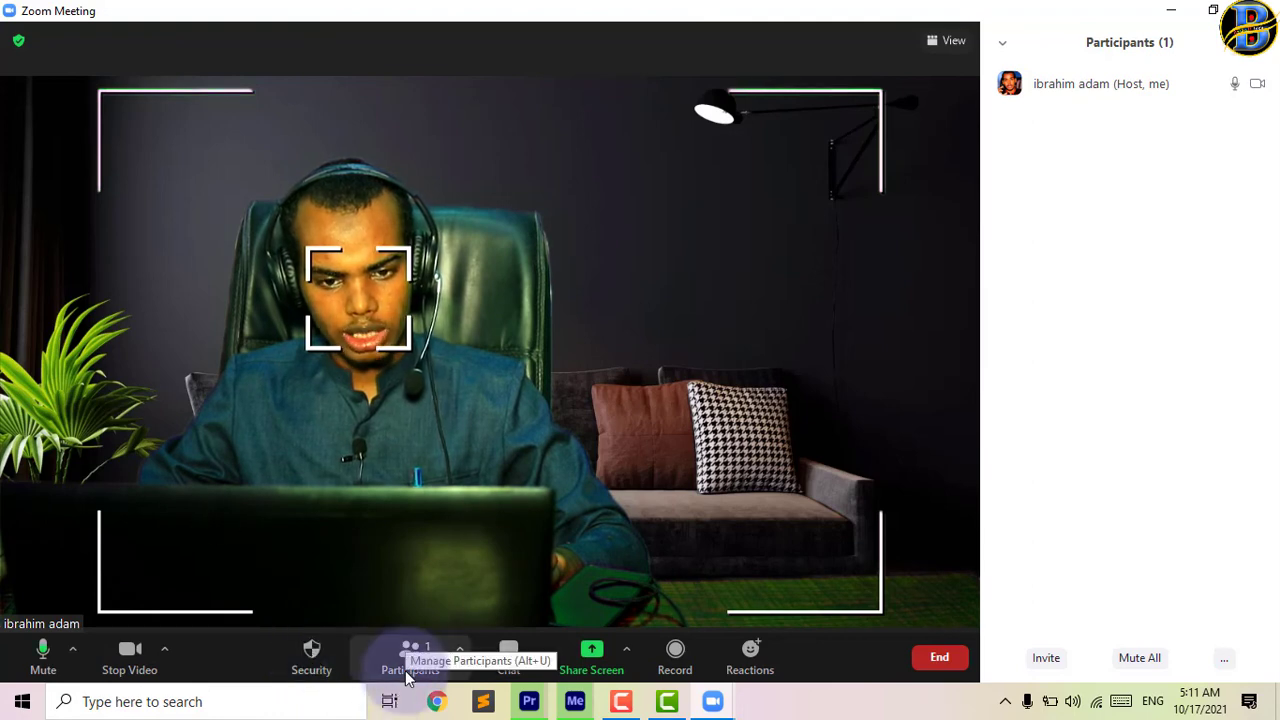
# Step: Open the meeting chat and write the message "qswdbgfjnhgmj" addressed to Everyone
pyautogui.click(488, 650)
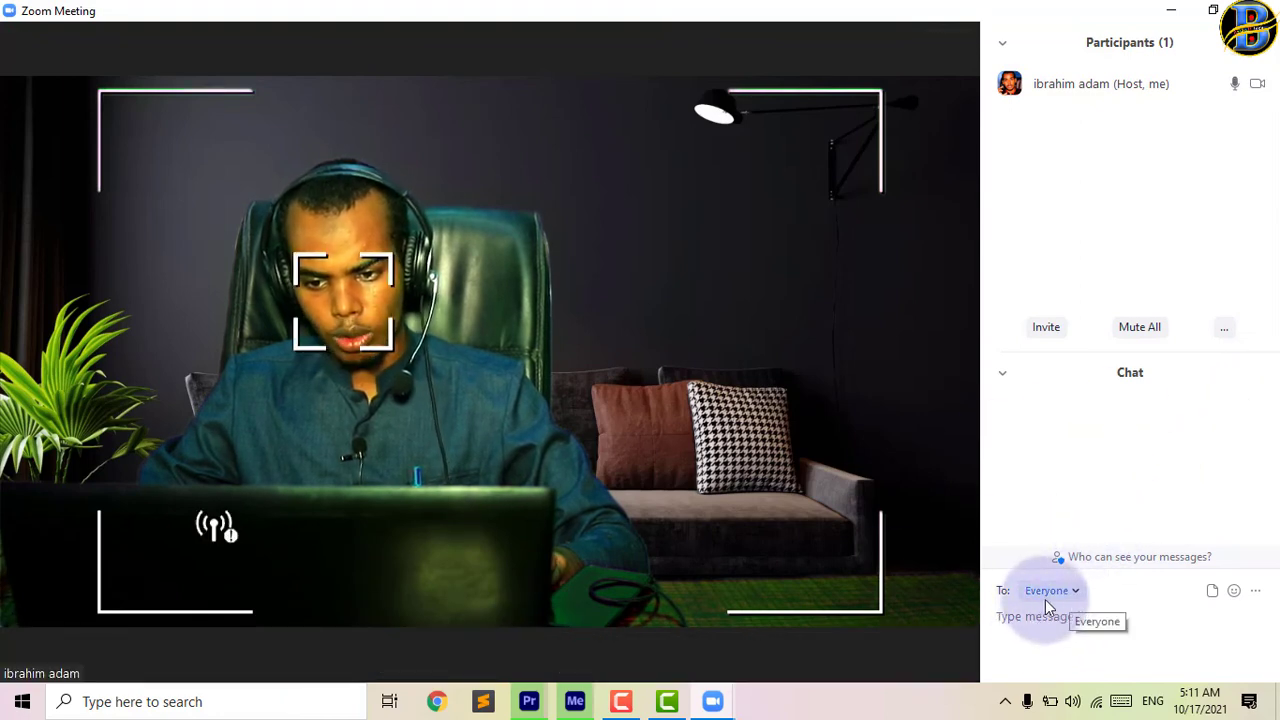
pyautogui.write('qswdbgfjnhgmj')
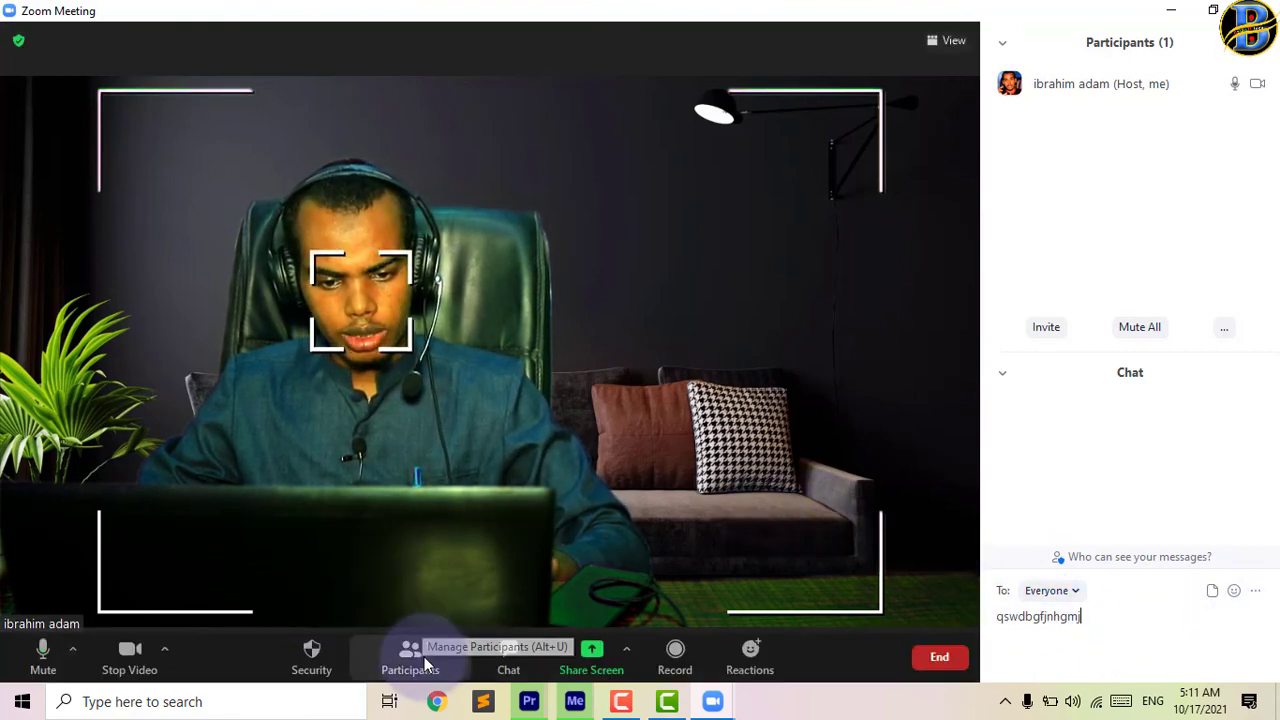
pyautogui.click(593, 660)
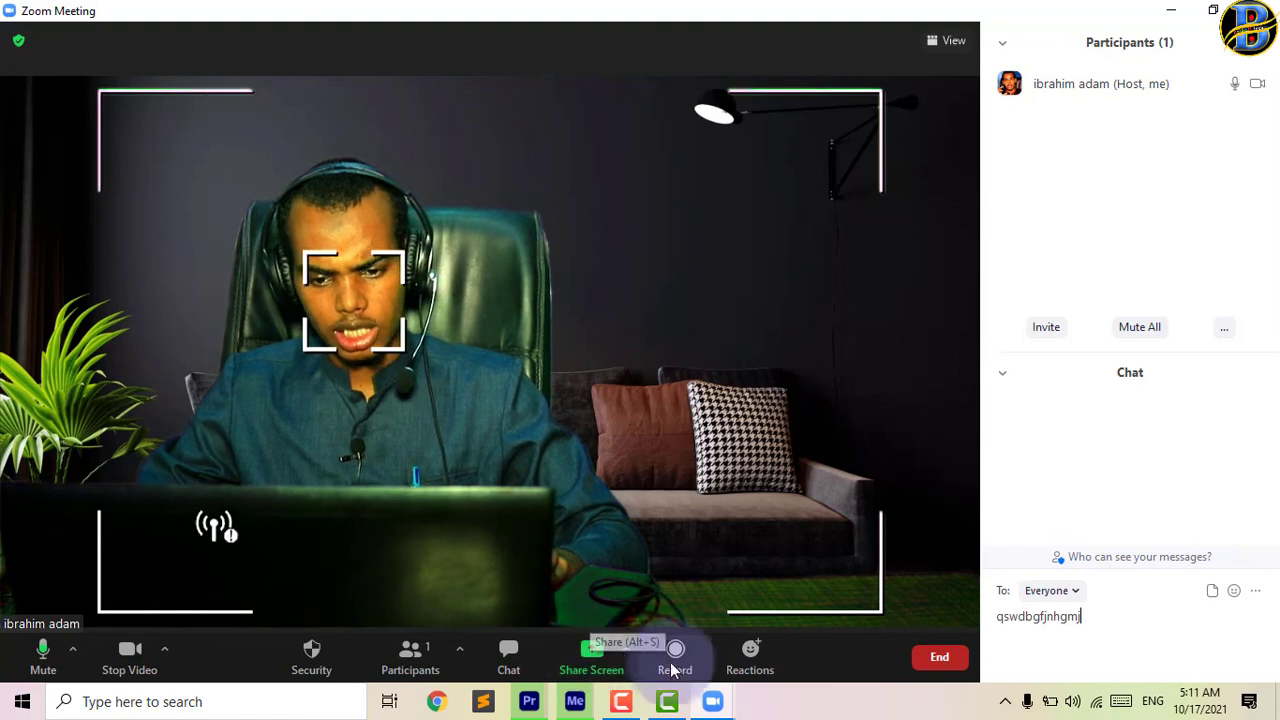